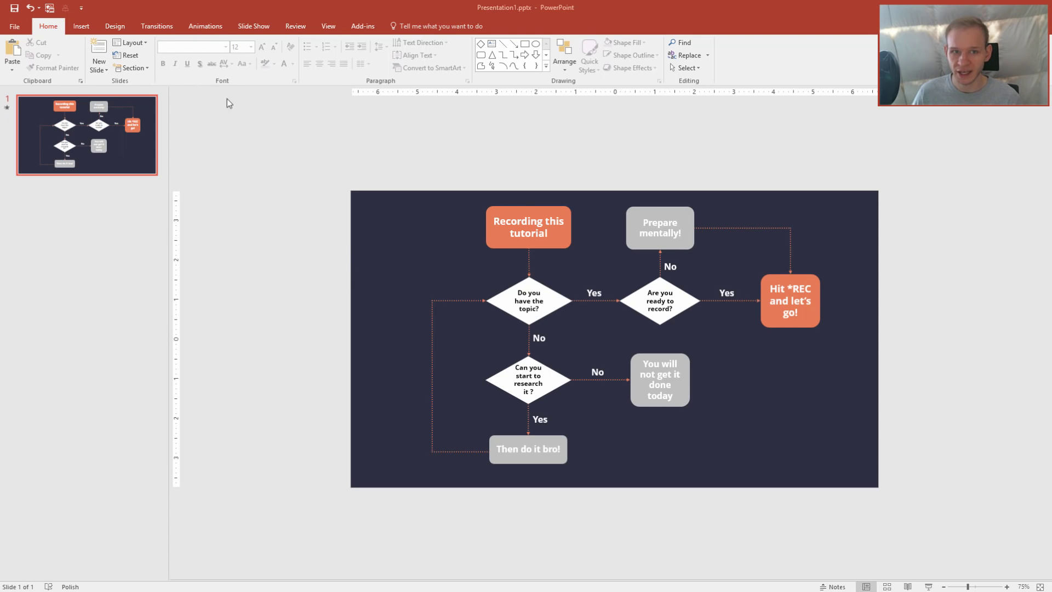
Step: Show the Animation Pane and play the slideshow through three fade-in steps of the flowchart
click(205, 26)
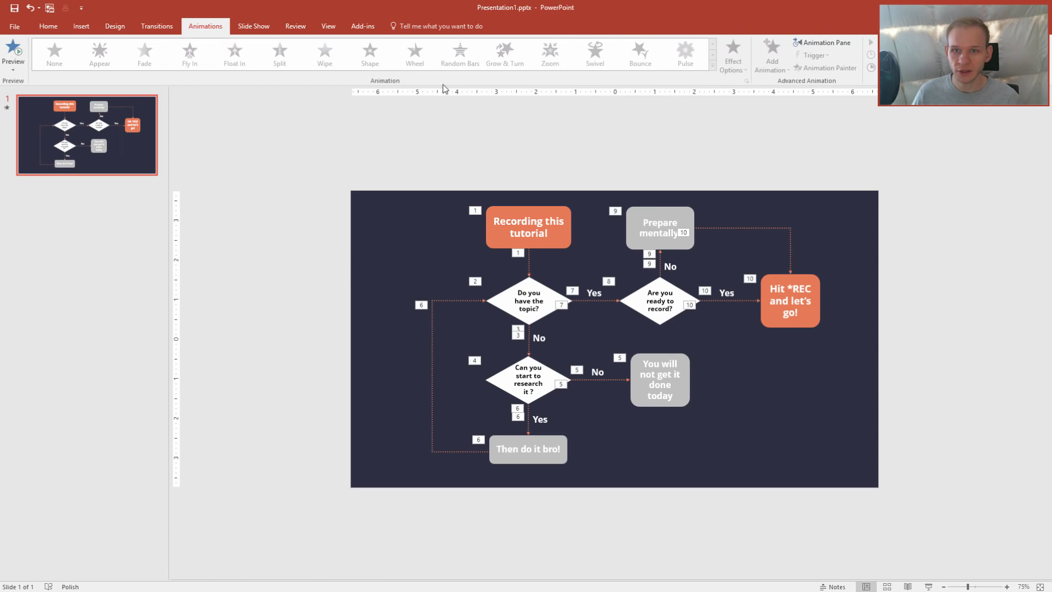
click(799, 43)
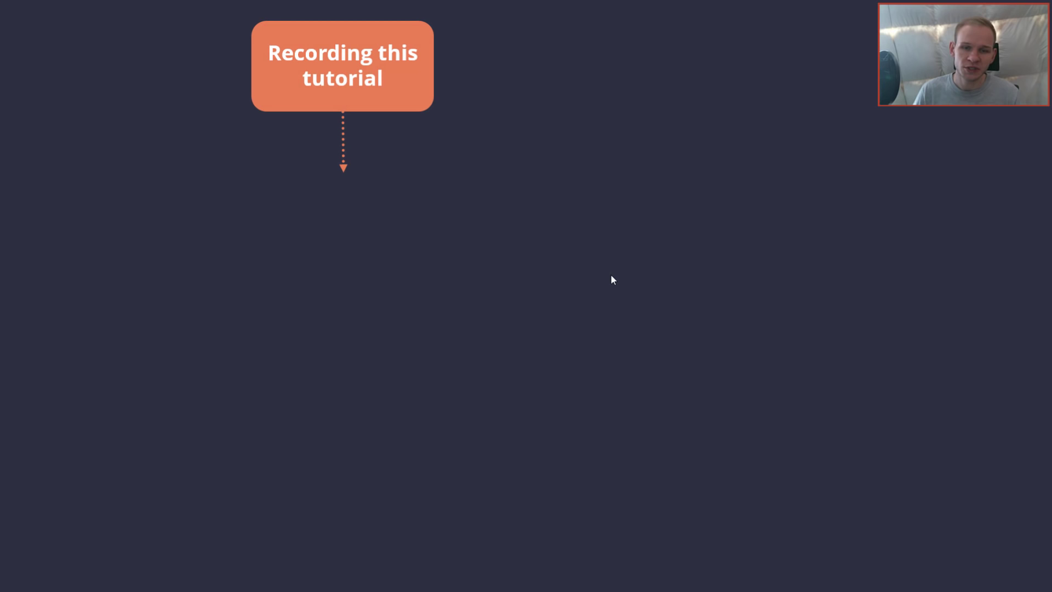
click(611, 280)
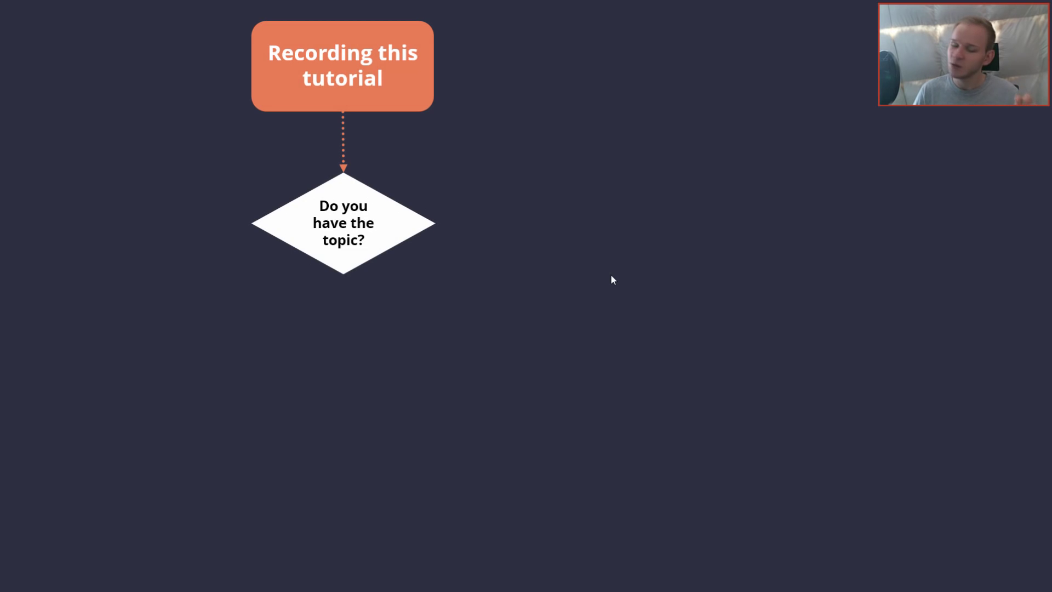
click(610, 279)
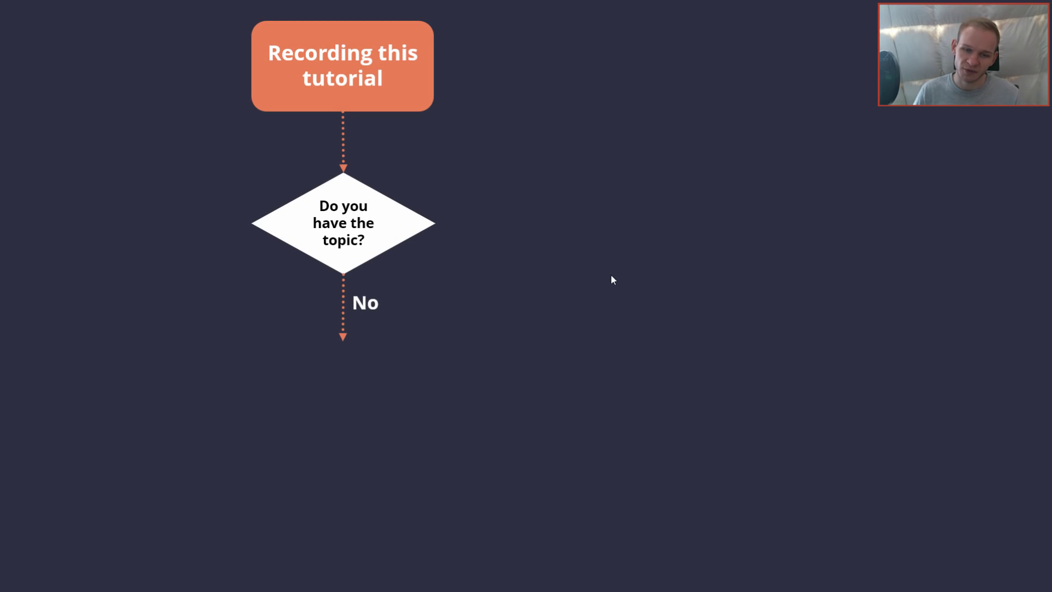
click(611, 279)
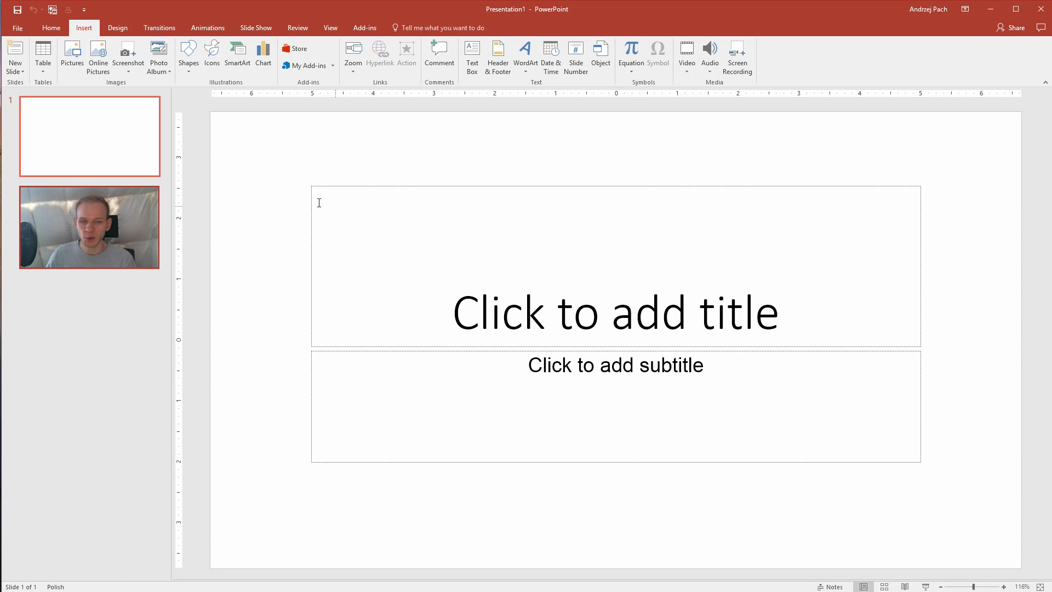
Step: Delete both placeholders and draw a blue rounded rectangle near the slide's top-left
drag(268, 150, 998, 518)
key(Delete)
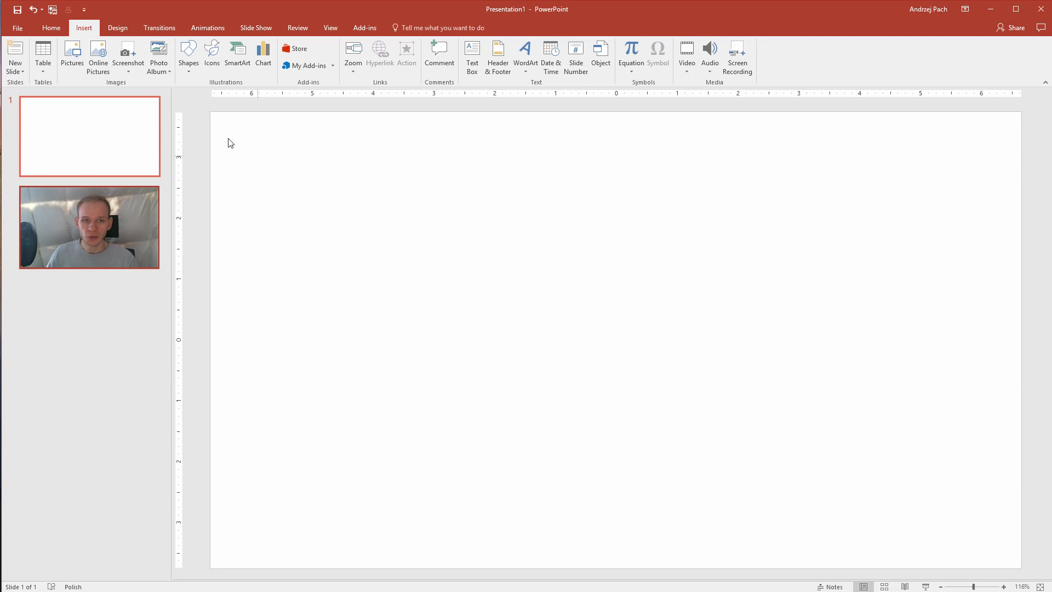
click(185, 66)
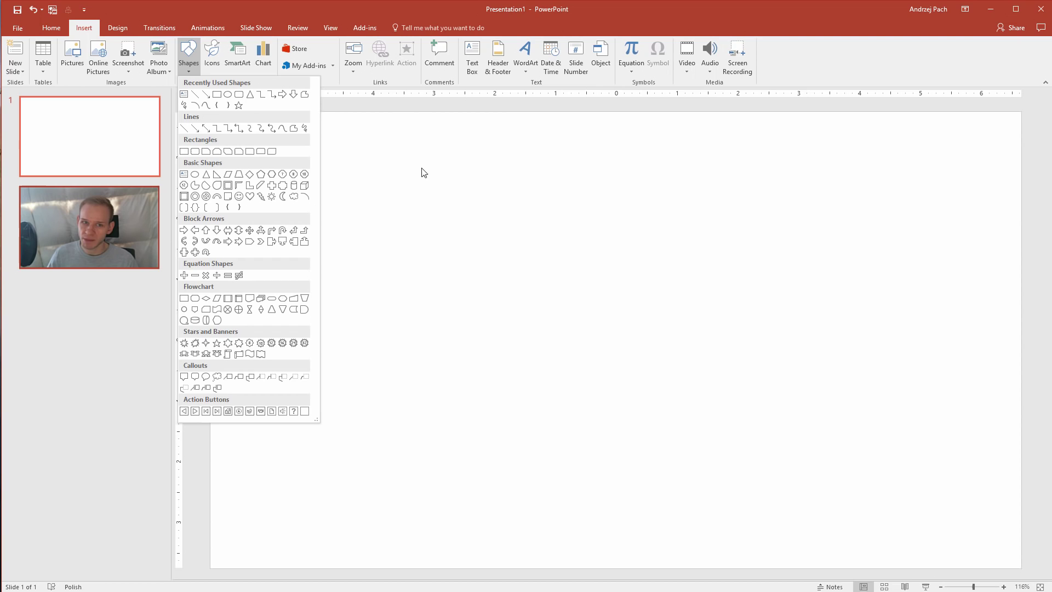
click(240, 100)
drag(345, 133, 478, 200)
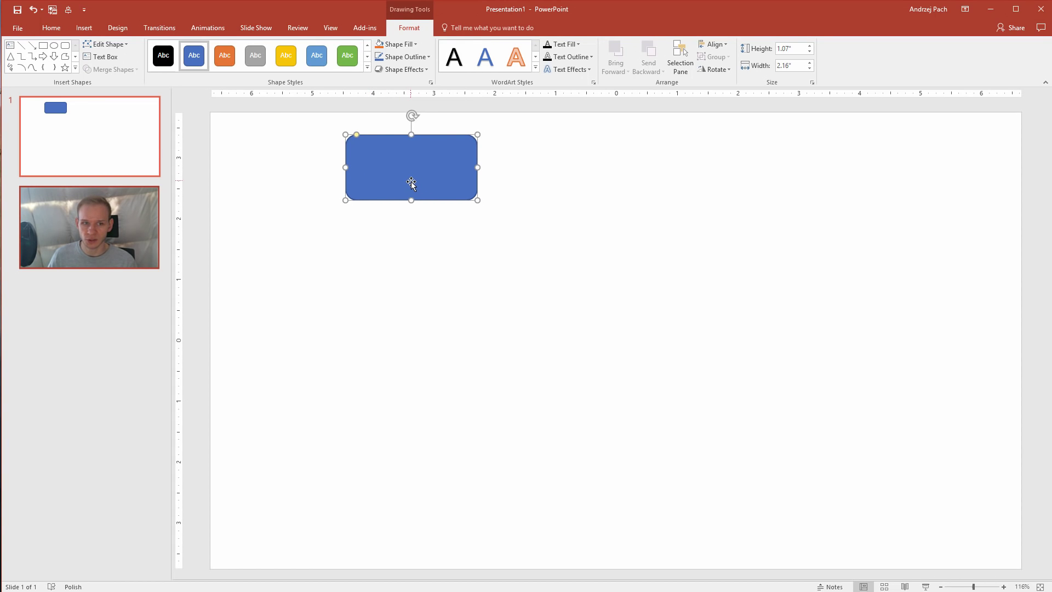
Step: Leave the shape type unchanged and shift the rectangle slightly right and down
click(118, 45)
mouse_move(121, 58)
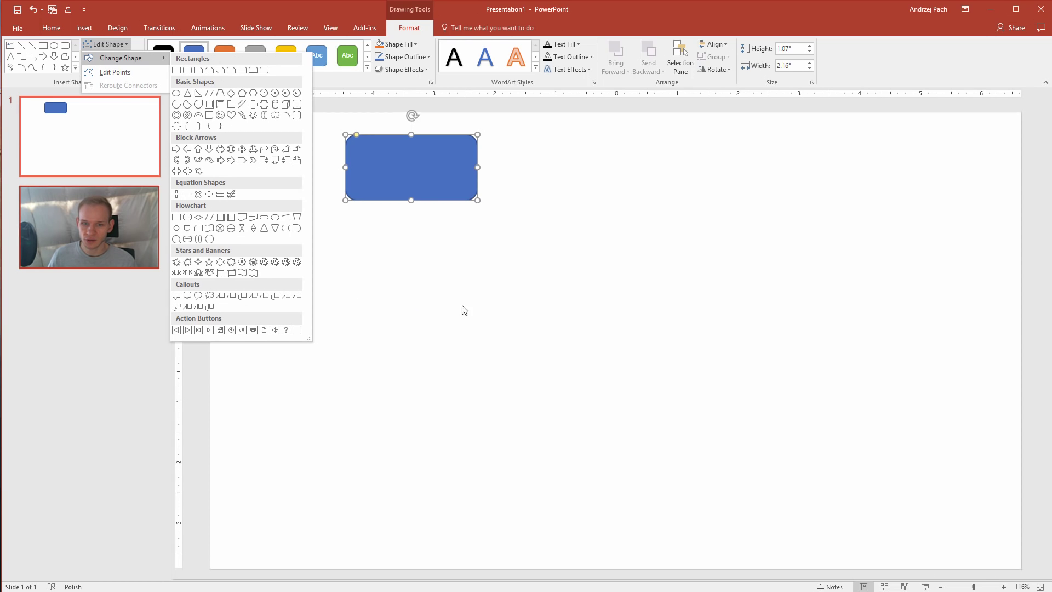
key(Escape)
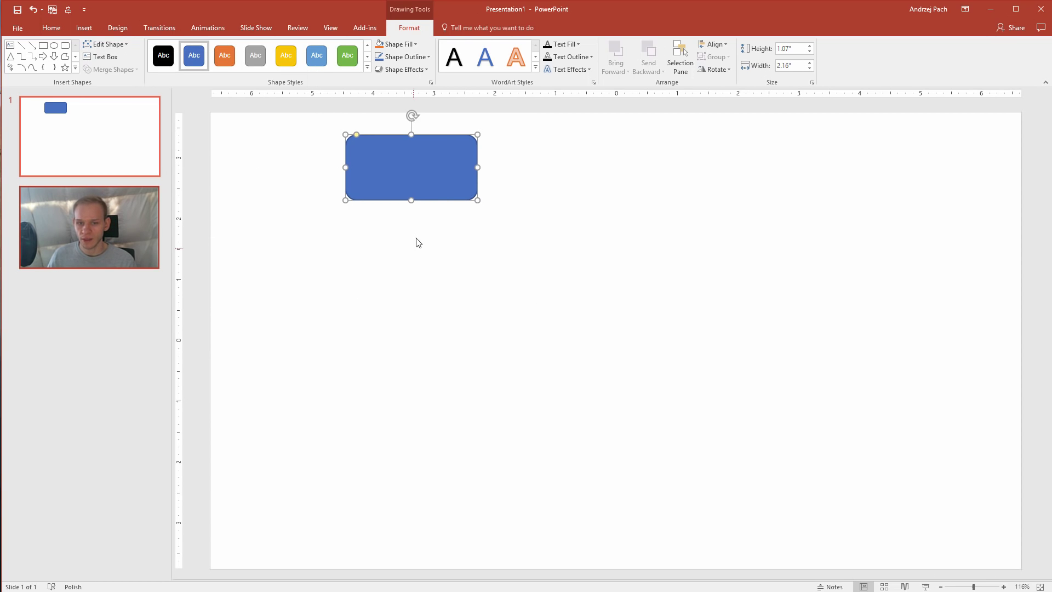
click(656, 259)
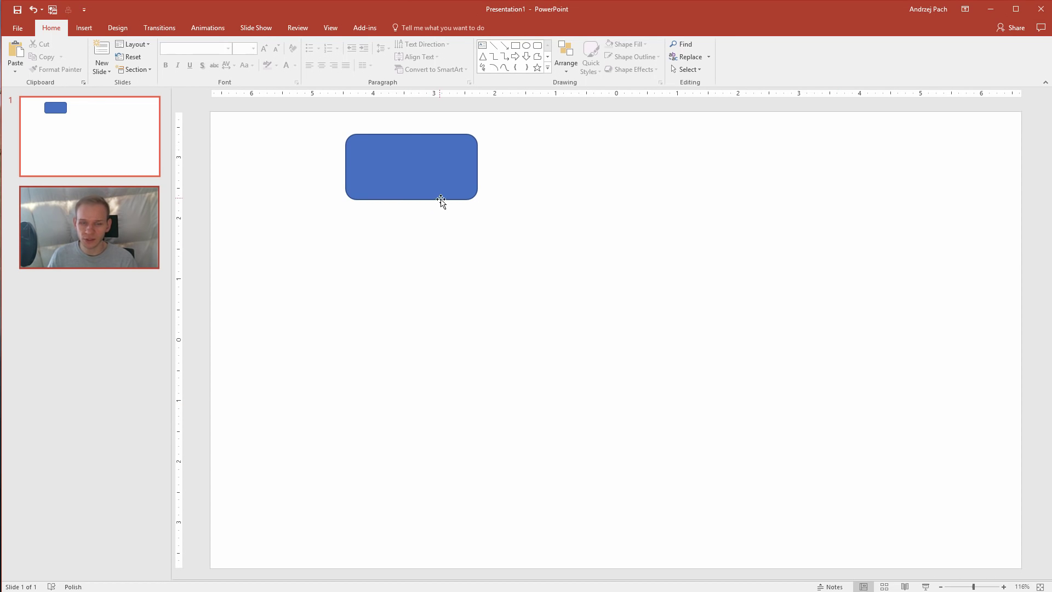
drag(437, 198, 470, 207)
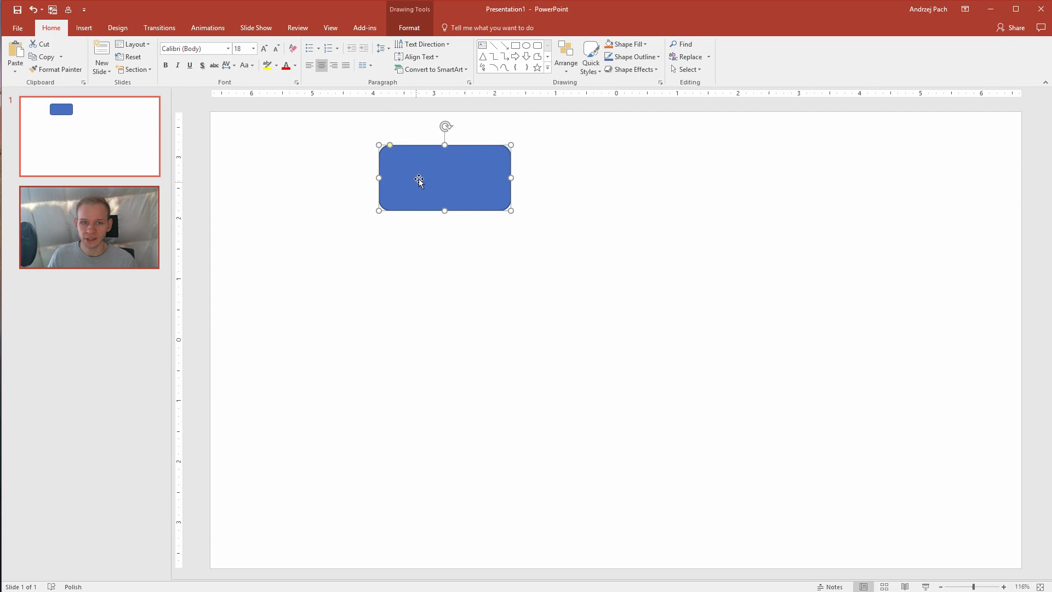
Step: Remove the rounded rectangle's outline
click(417, 28)
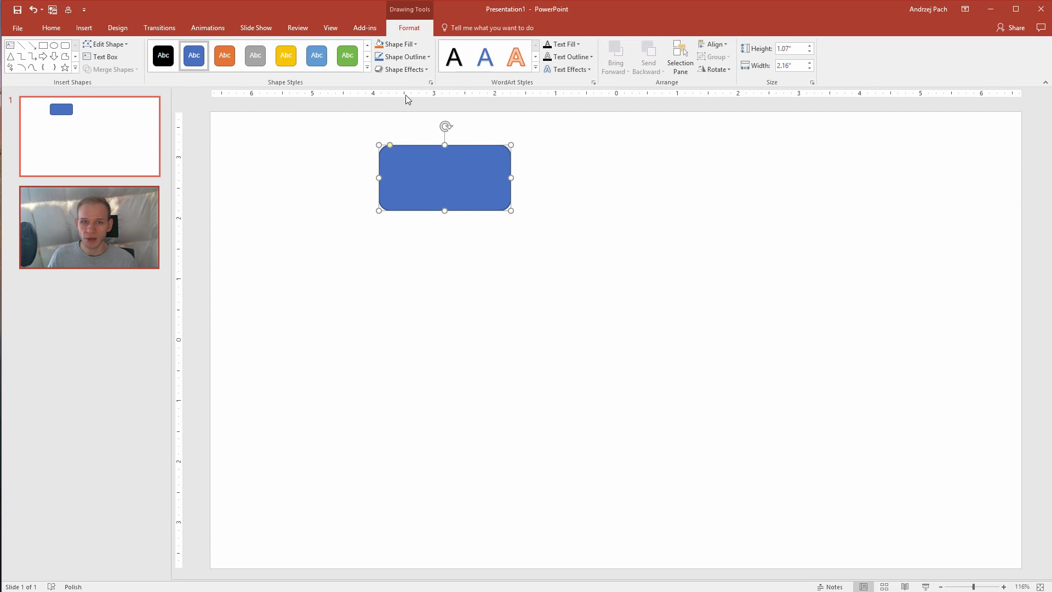
click(401, 58)
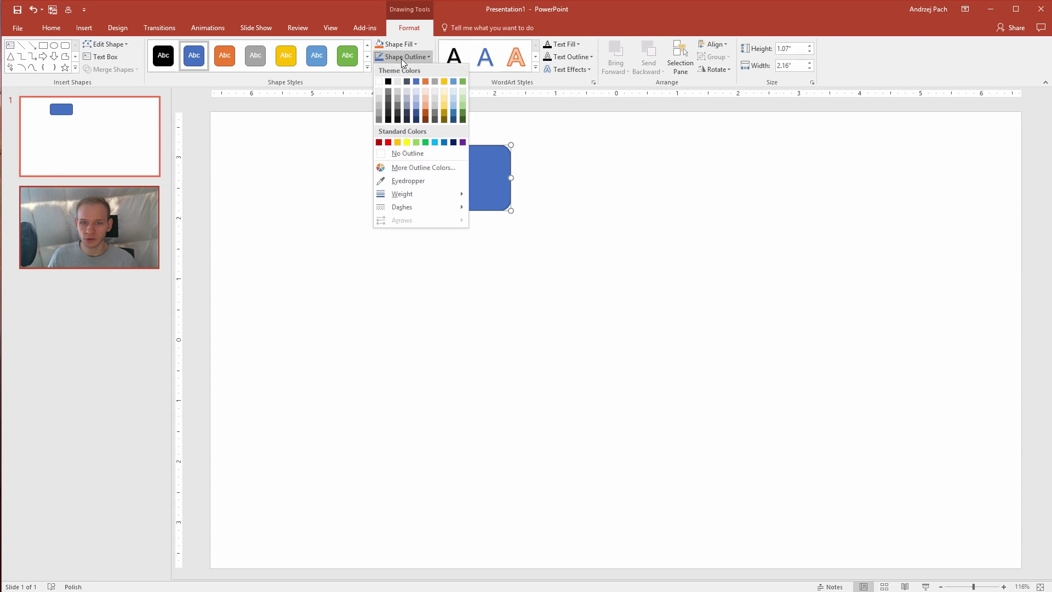
click(423, 152)
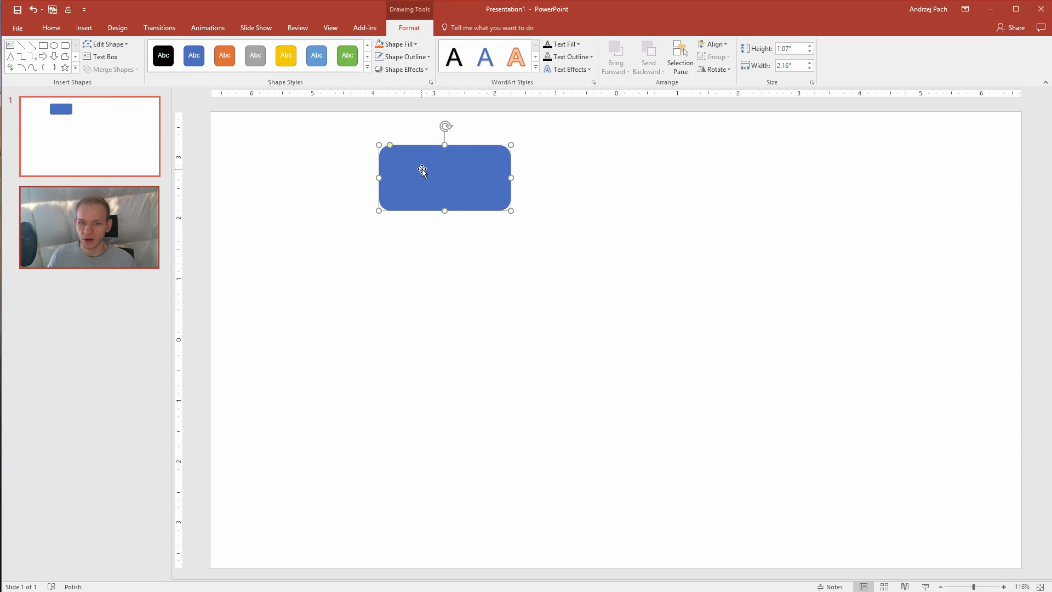
Step: Give the rectangle a two-stop gradient fill from dark blue to light blue via Format Shape
right_click(423, 177)
click(474, 368)
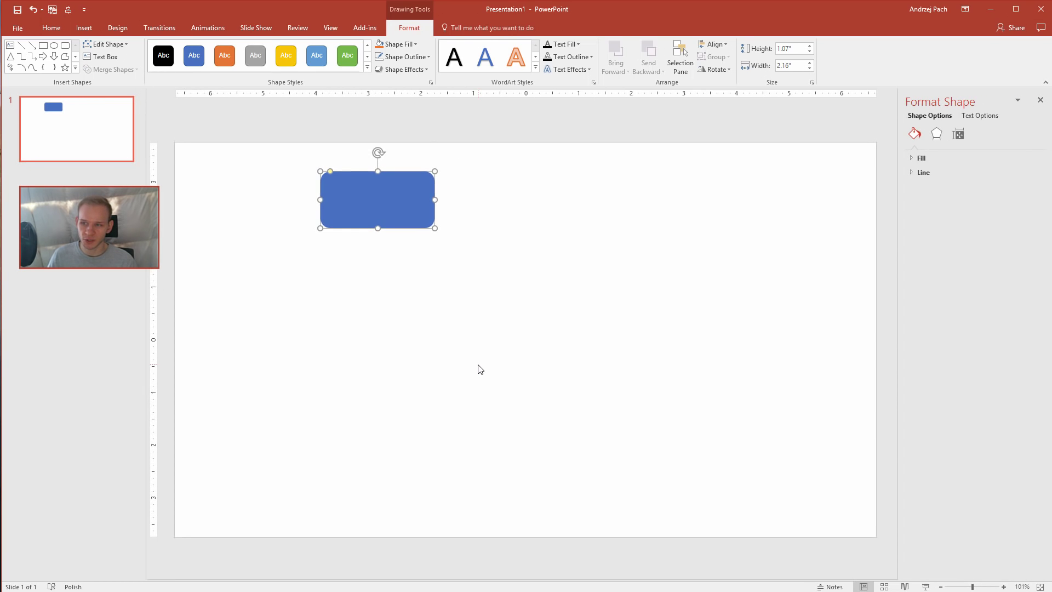
click(911, 158)
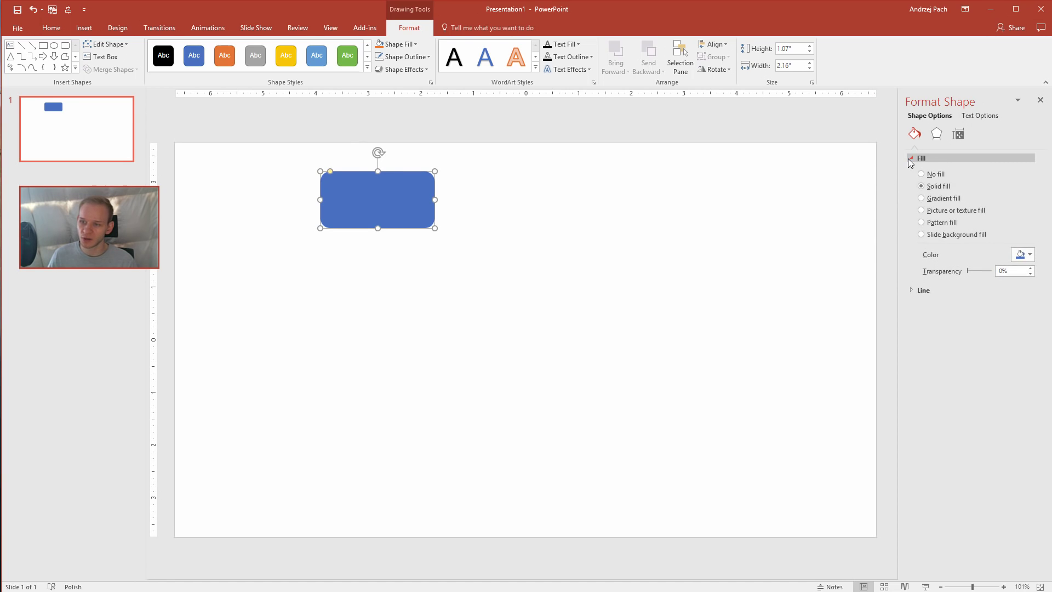
click(922, 198)
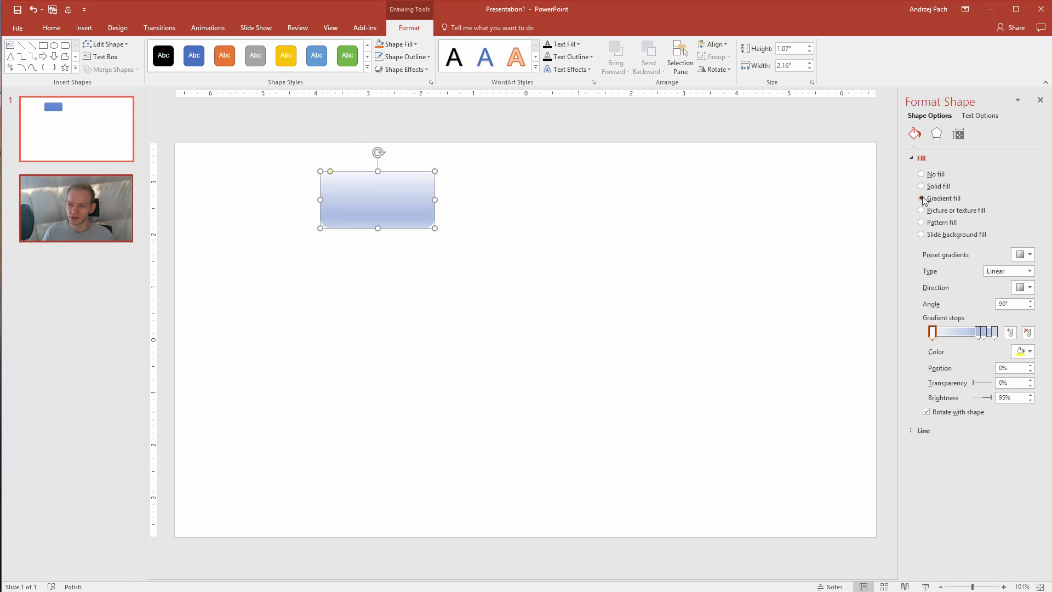
drag(980, 338, 978, 367)
click(995, 333)
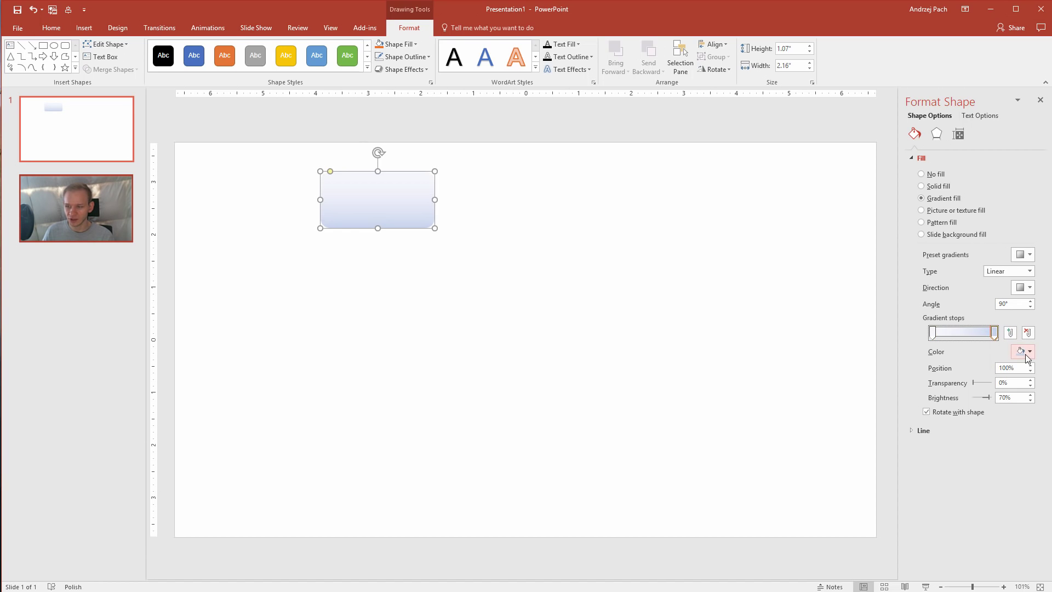
click(932, 332)
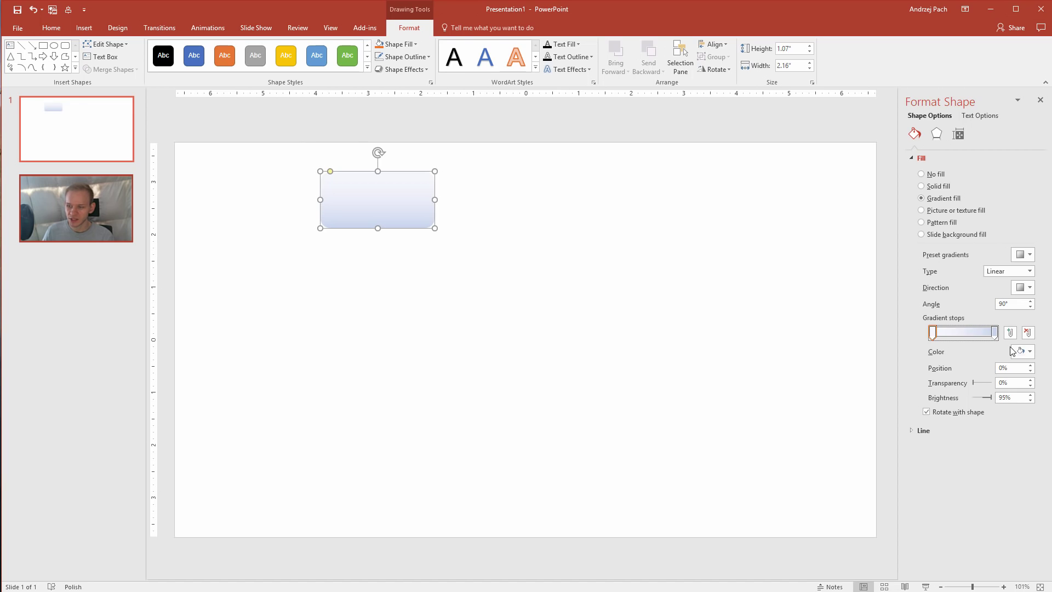
click(1020, 351)
click(1038, 409)
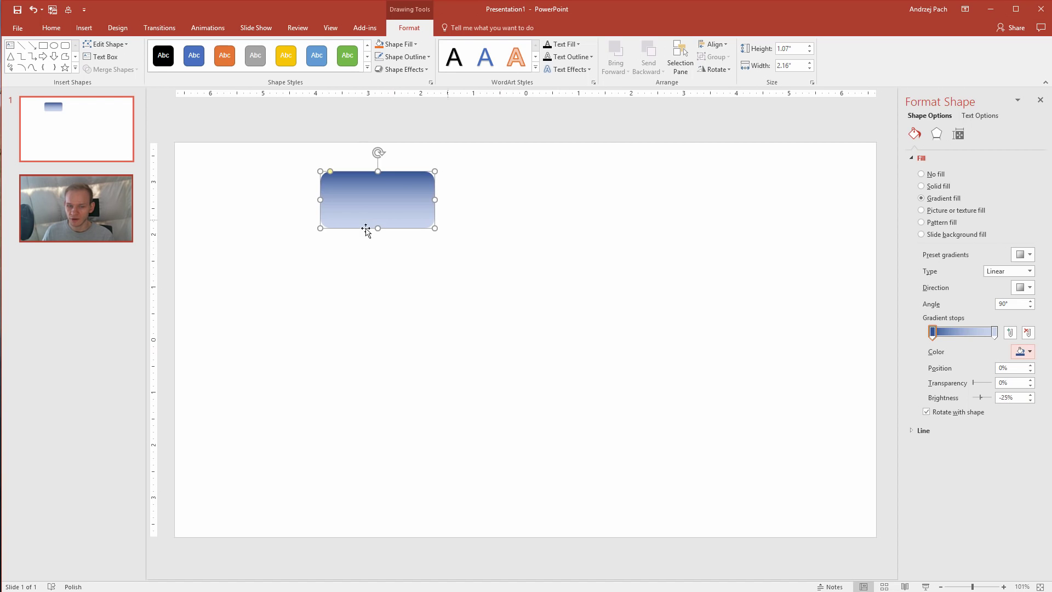
click(473, 251)
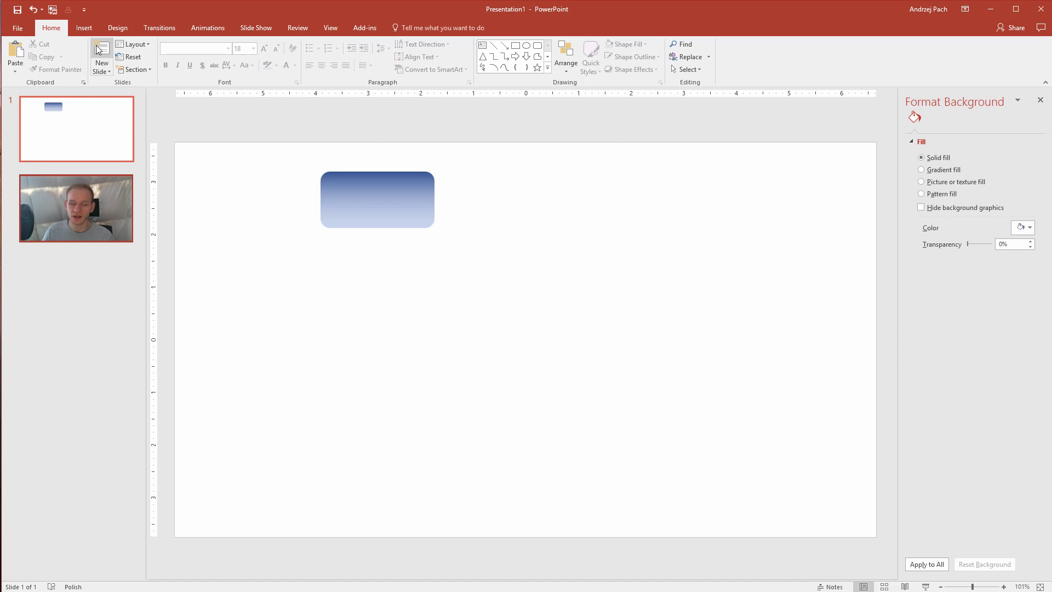
Step: Draw a blue diamond below the rounded rectangle and nudge it up and left
click(80, 31)
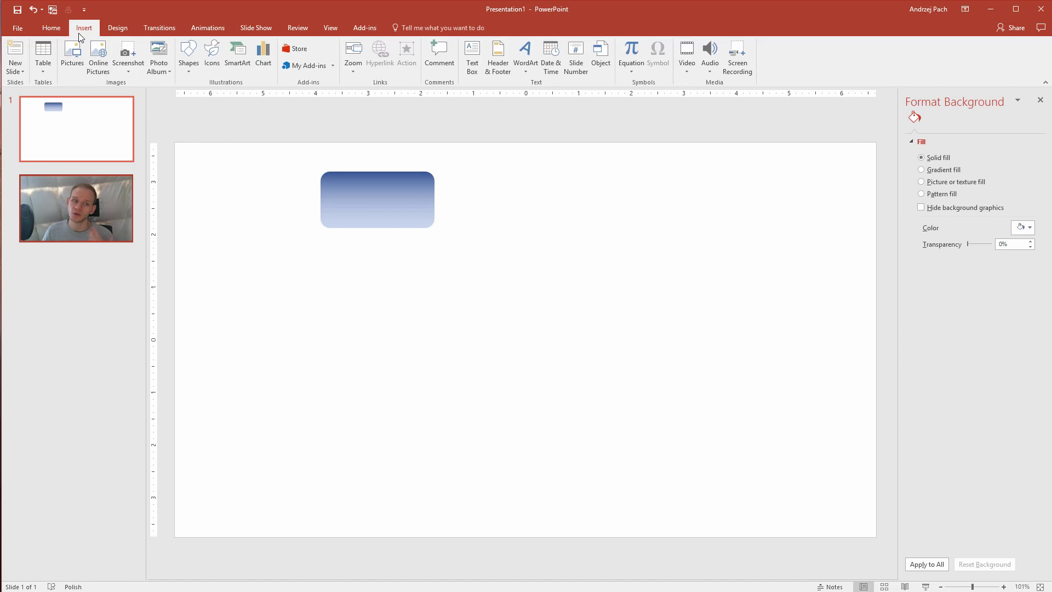
click(186, 72)
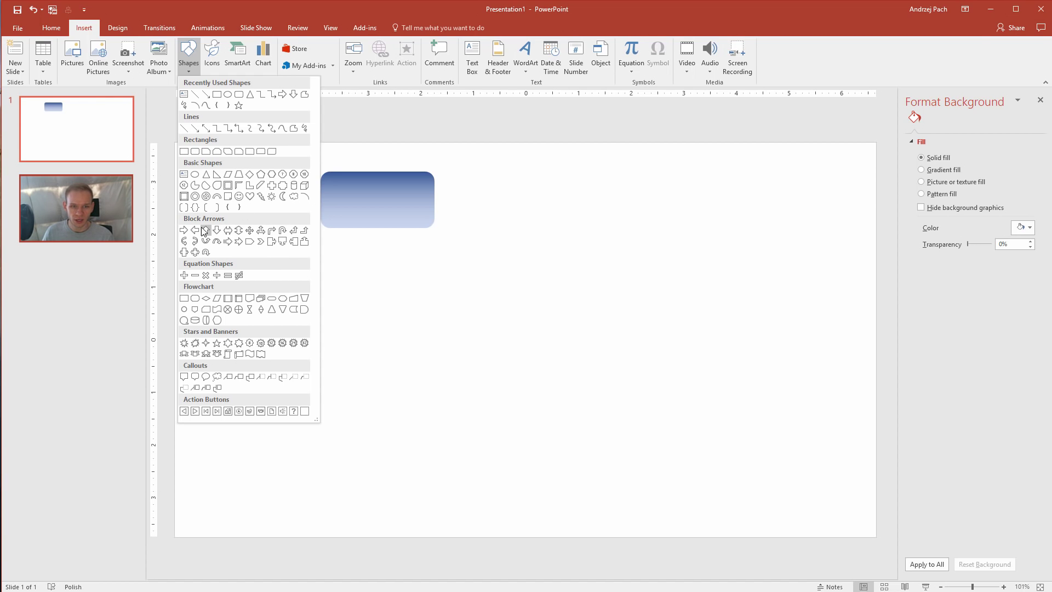
click(250, 173)
mouse_move(338, 287)
mouse_down()
mouse_move(426, 315)
mouse_move(452, 349)
mouse_up()
drag(412, 316, 401, 306)
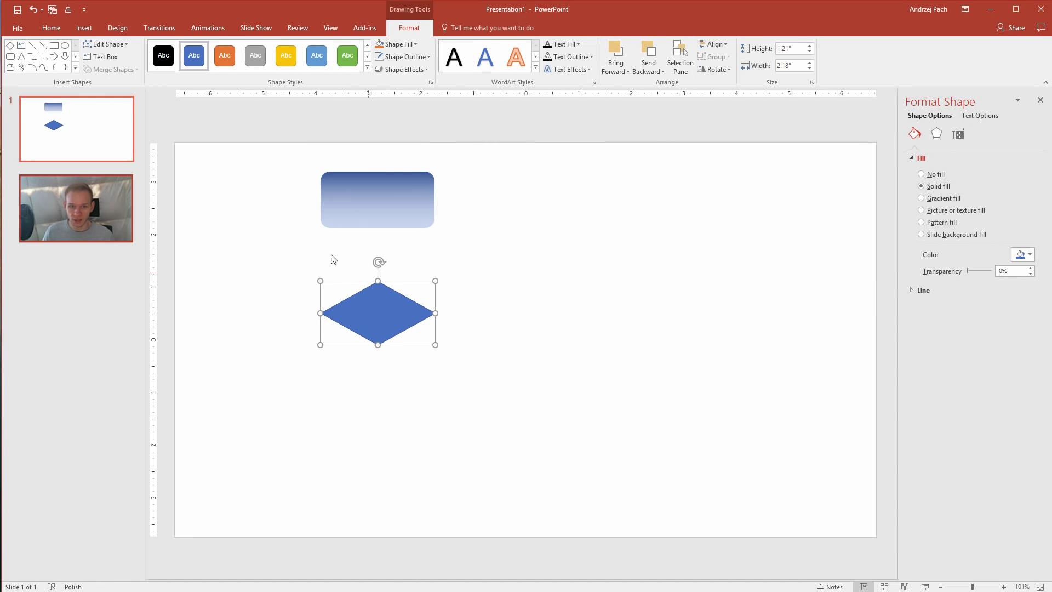
click(460, 268)
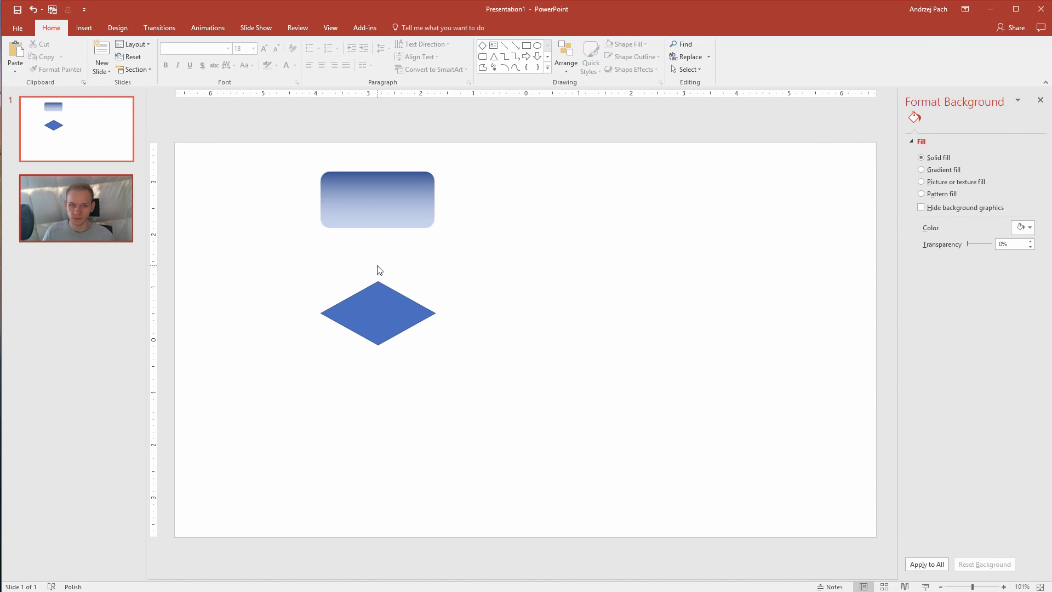
Step: Draw a straight vertical line from the rectangle's bottom to the diamond's top, aligning the diamond under it
click(85, 28)
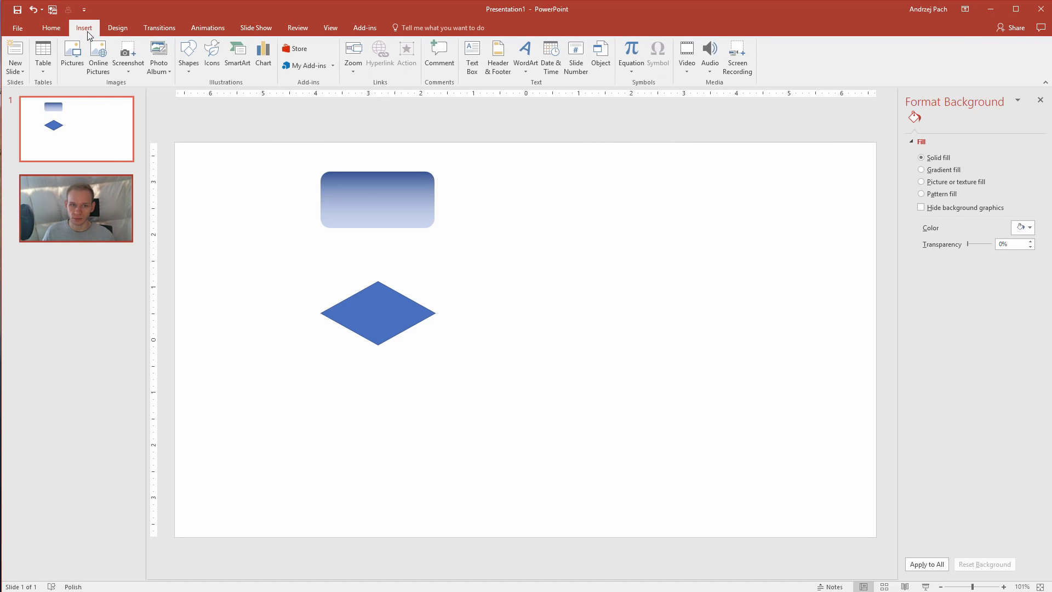
click(192, 71)
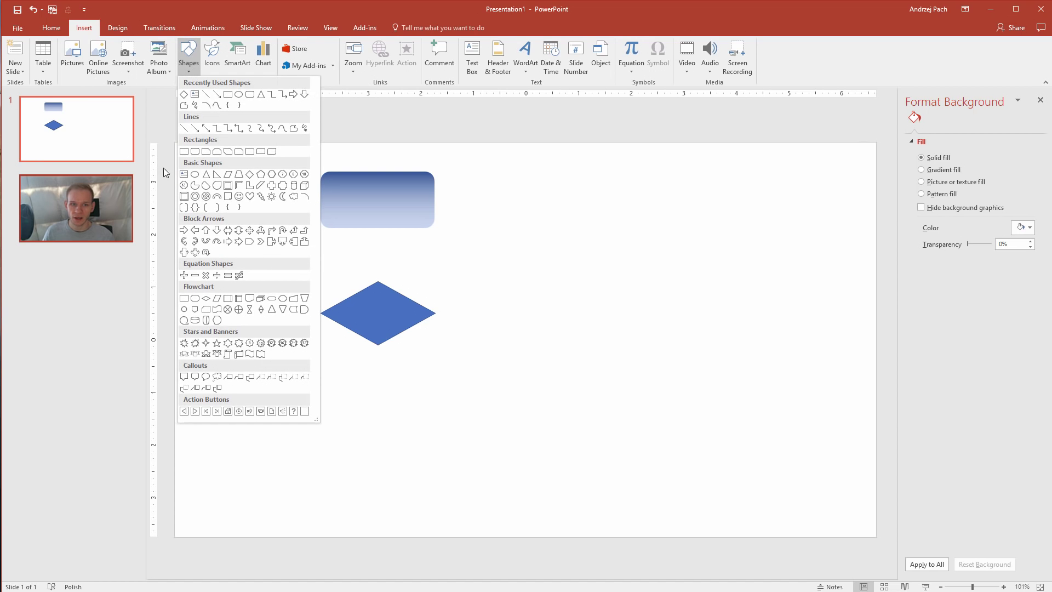
click(186, 129)
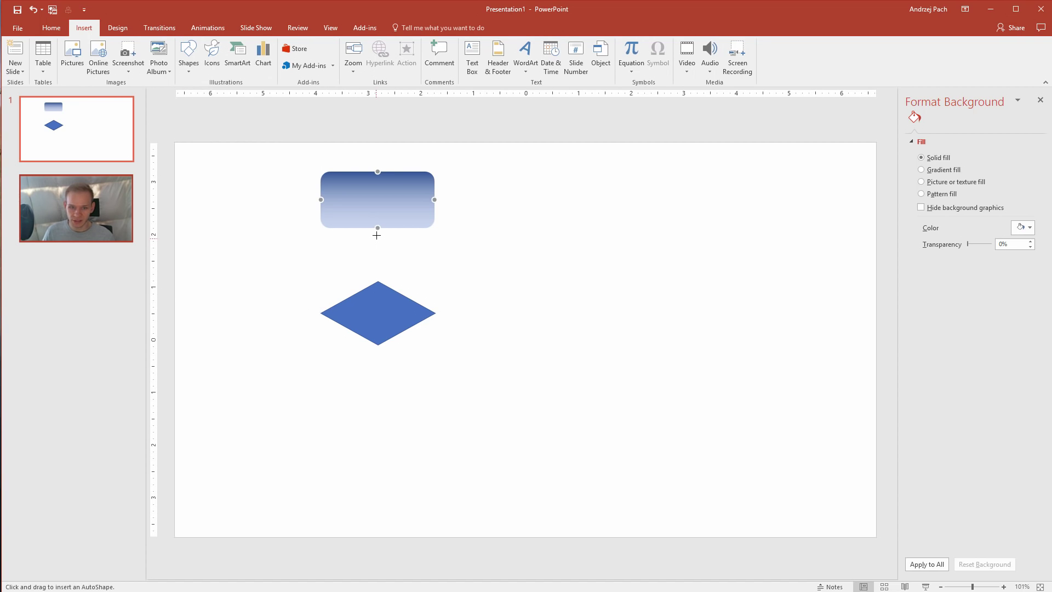
mouse_move(376, 233)
mouse_down()
mouse_move(378, 282)
mouse_move(210, 400)
mouse_up()
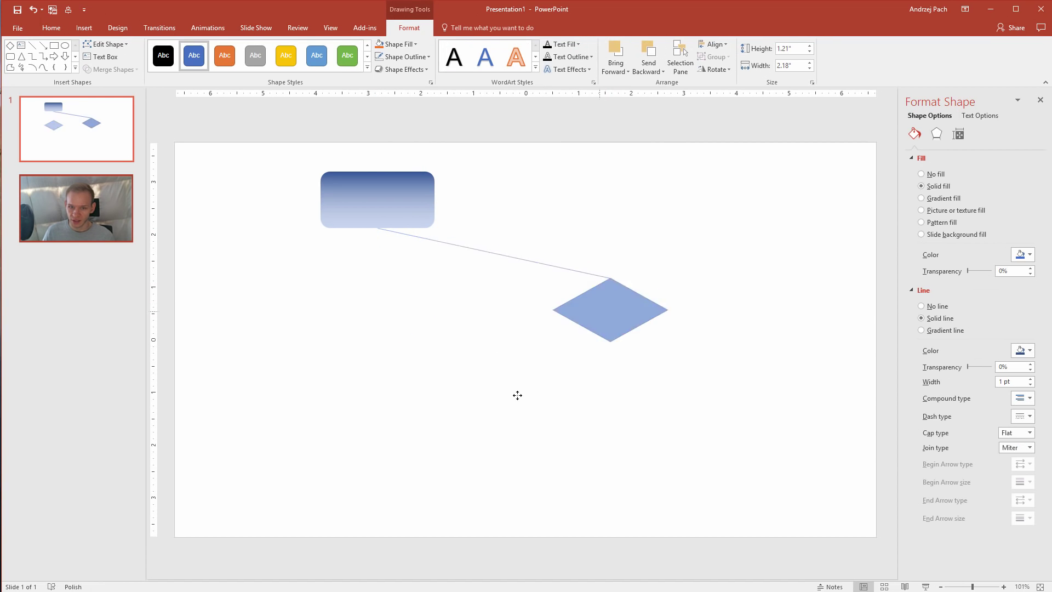
key(Escape)
mouse_move(377, 229)
mouse_down()
mouse_move(491, 269)
mouse_move(378, 228)
mouse_up()
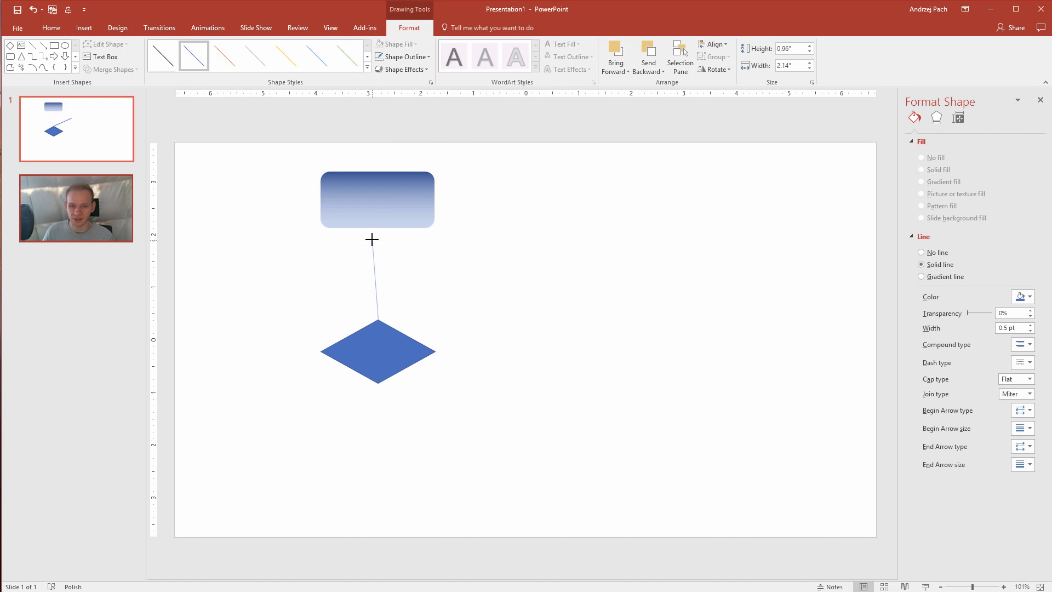
drag(380, 334, 380, 344)
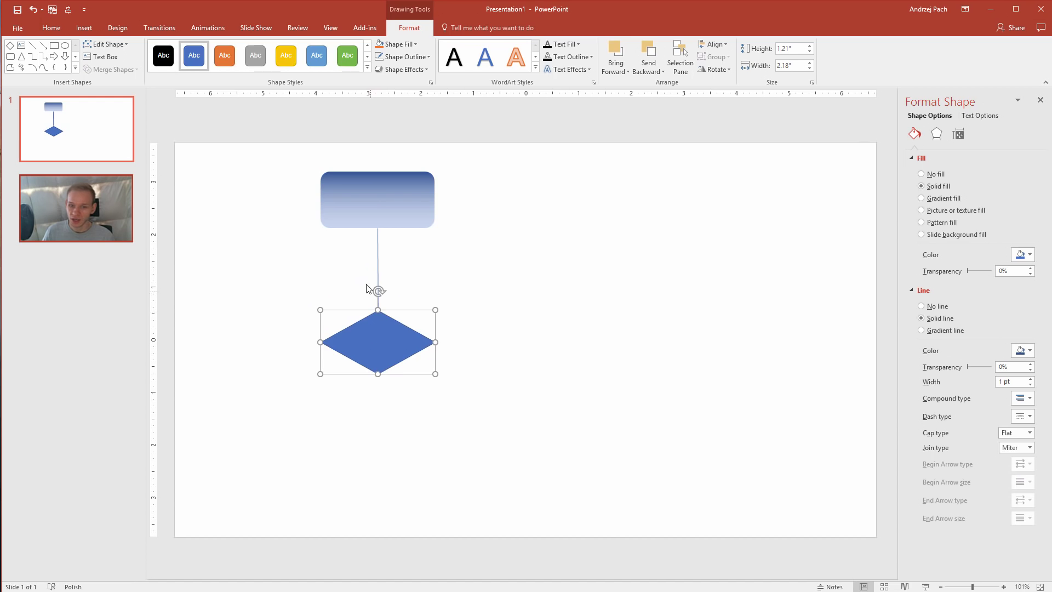
click(378, 257)
click(444, 300)
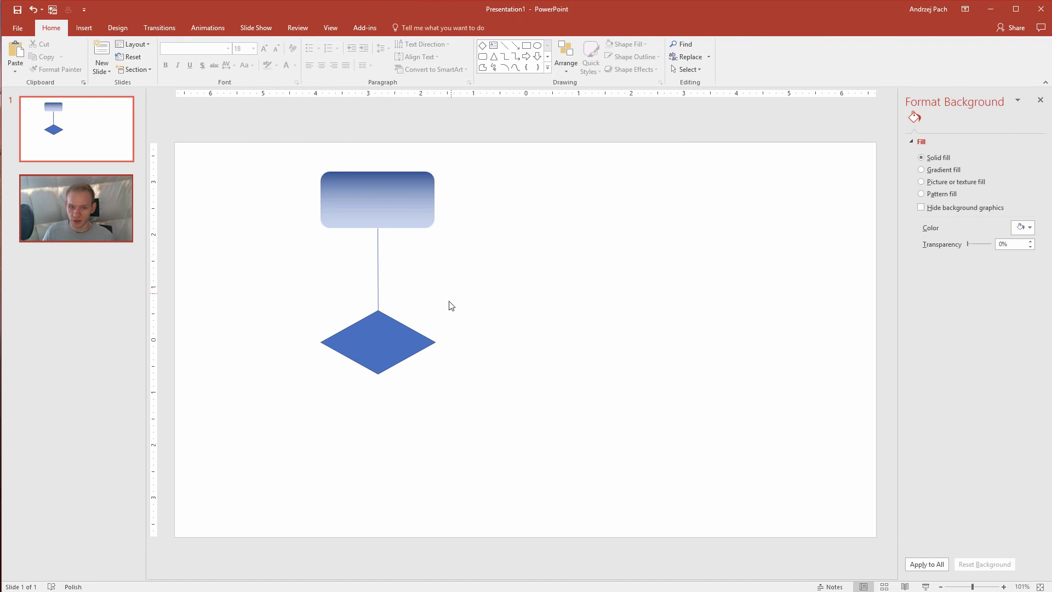
ctrl+scroll(449, 305, up, 2)
Step: In Format Shape make the connector dashed and raise its width to 2.5 pt
click(342, 239)
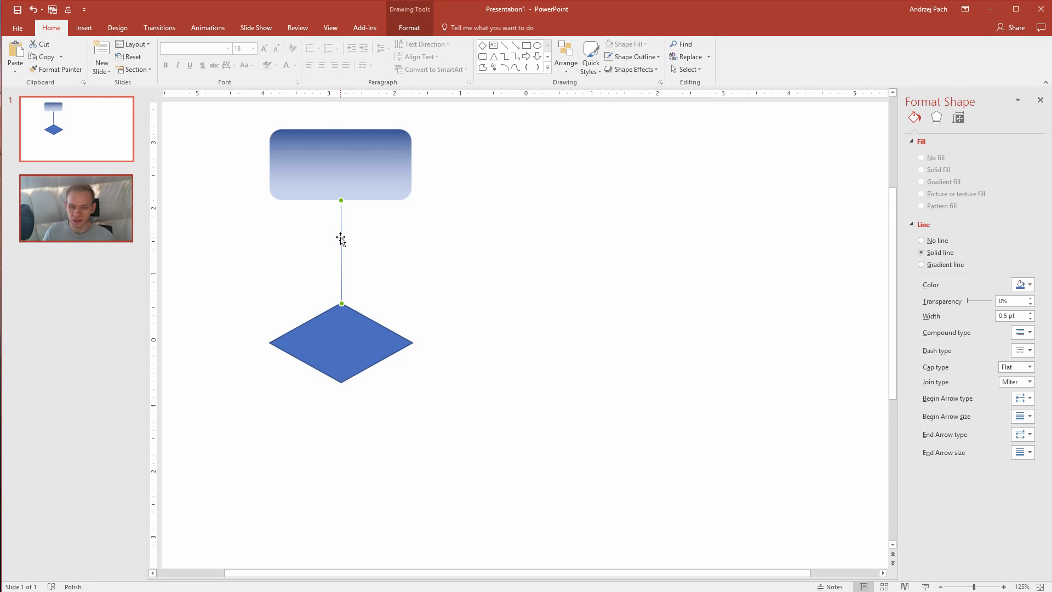
right_click(342, 238)
click(394, 425)
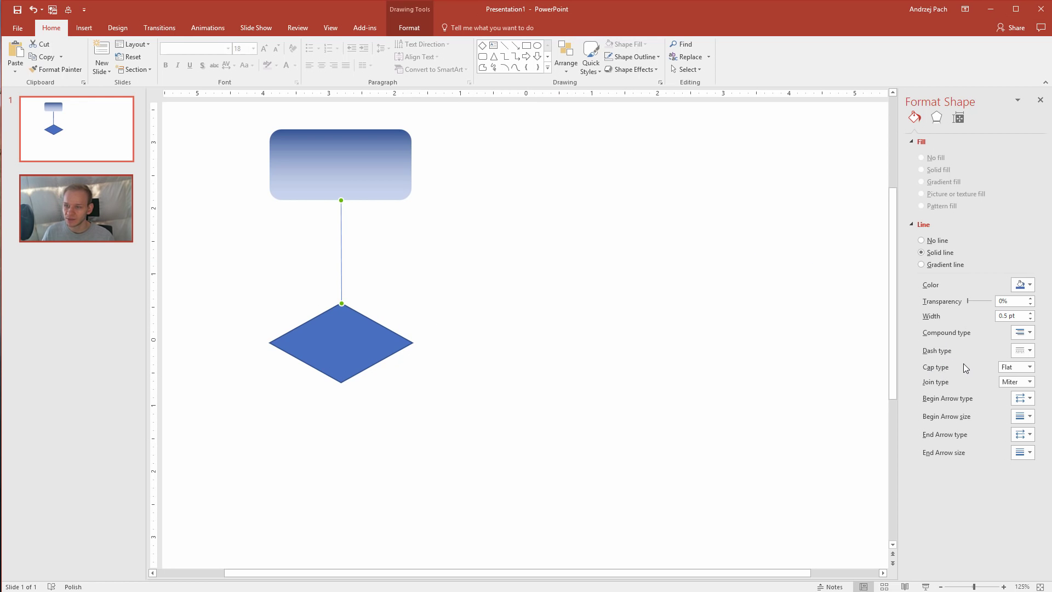
click(913, 142)
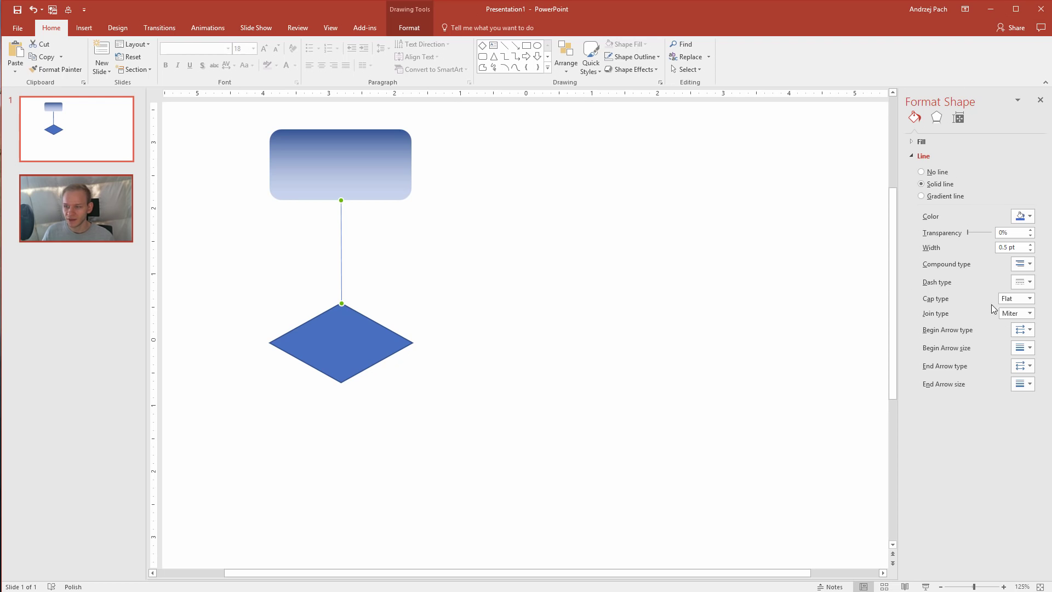
click(1029, 284)
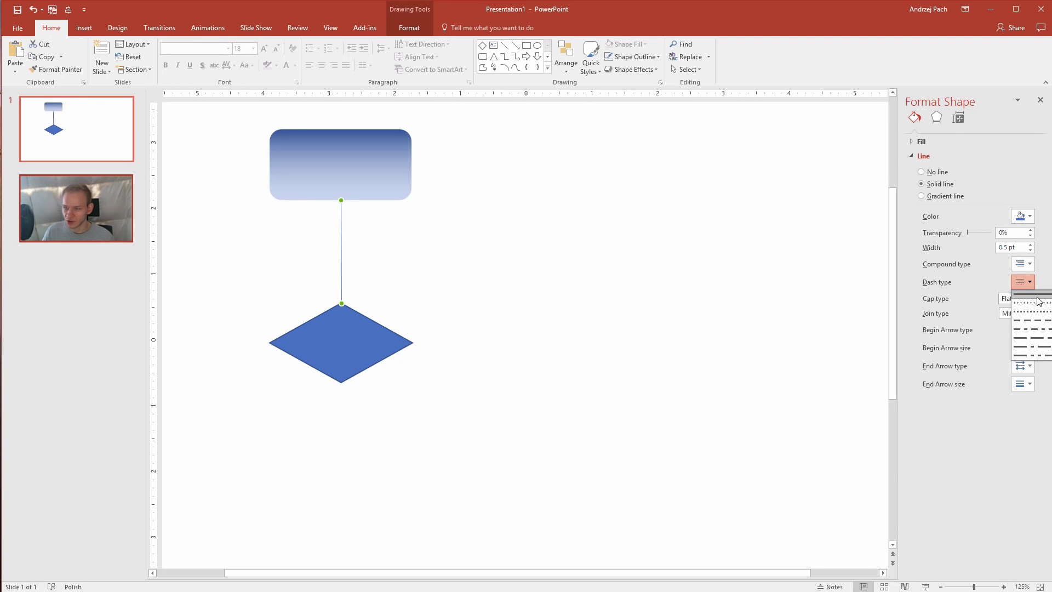
click(1042, 323)
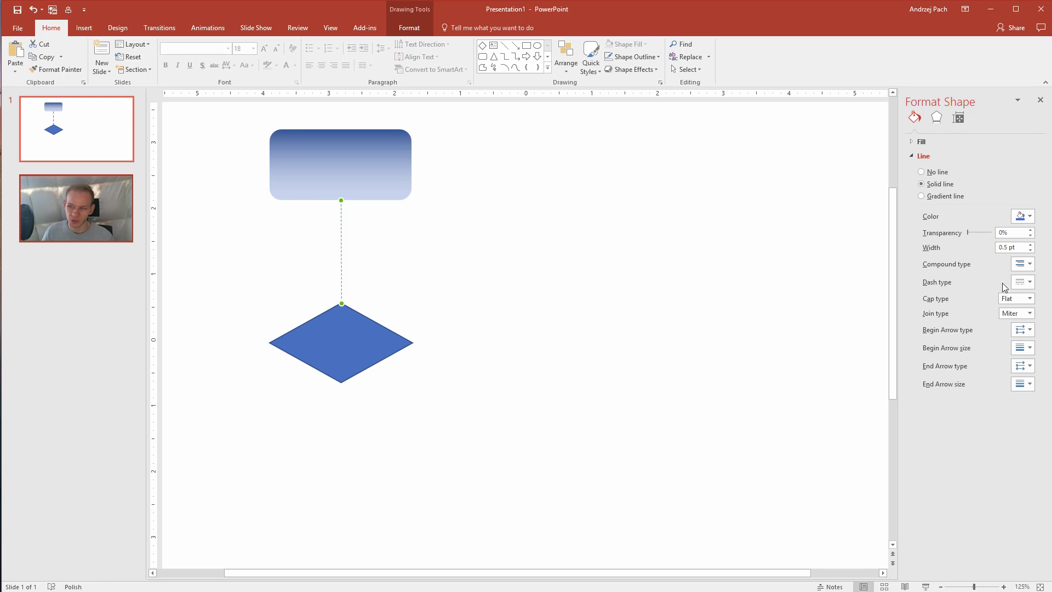
click(1031, 245)
click(1031, 245)
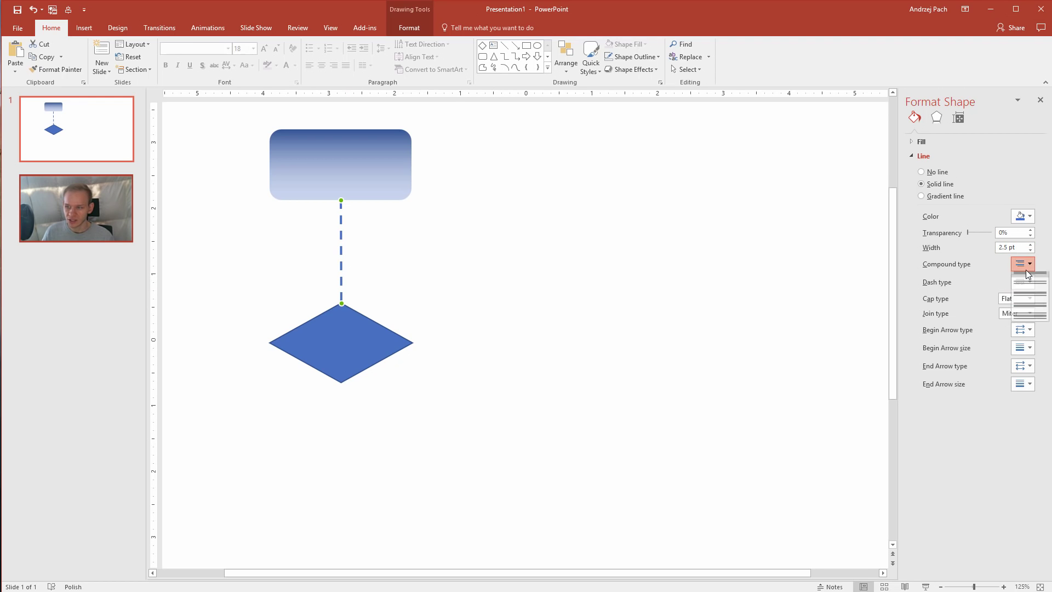
Step: Switch the connector to a Round Dot dash with Round end caps
click(1025, 282)
click(1033, 307)
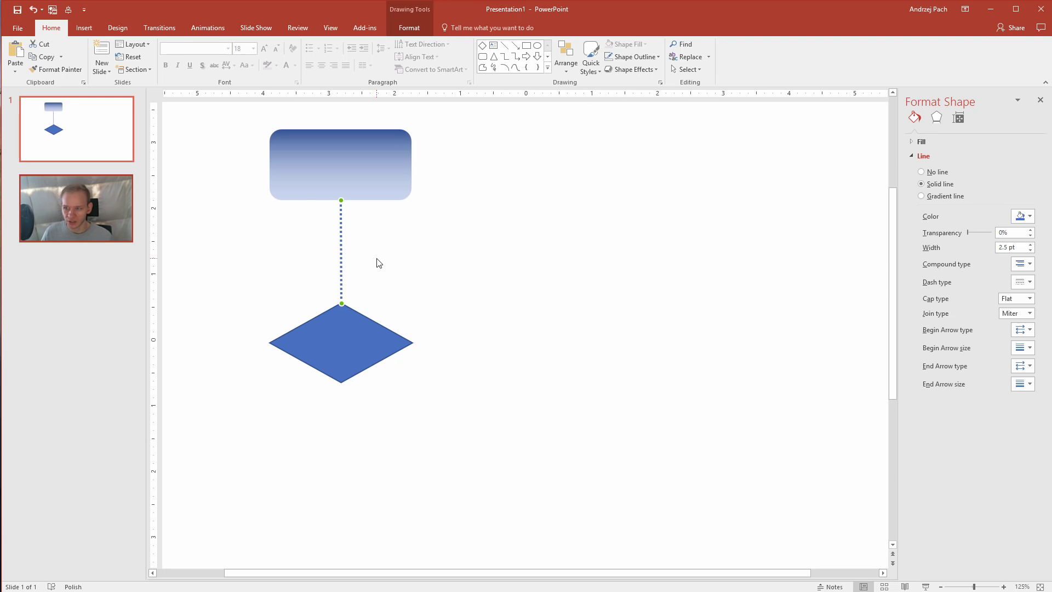
click(1028, 301)
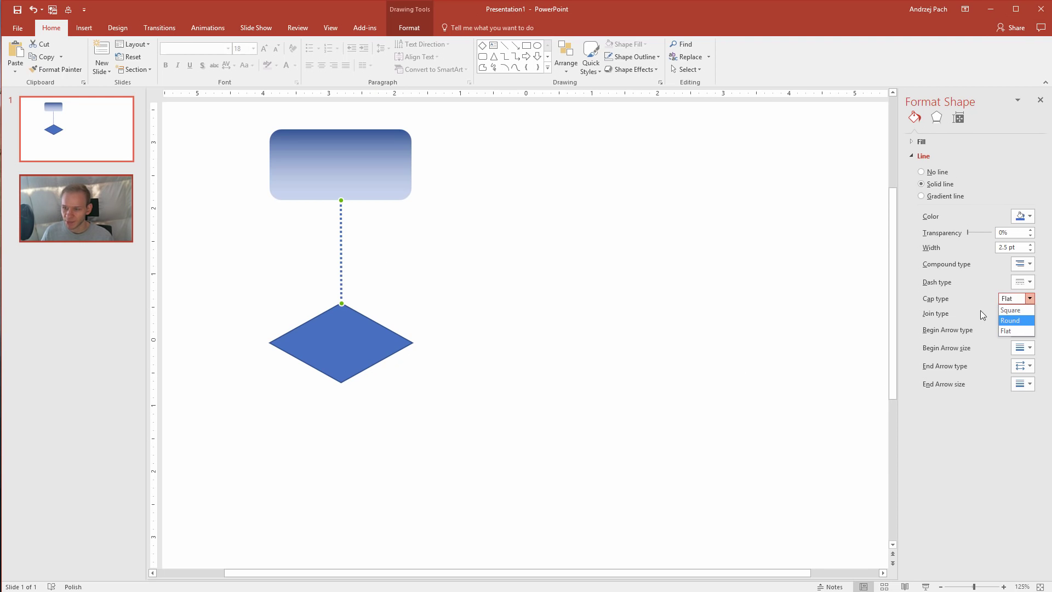
click(1017, 321)
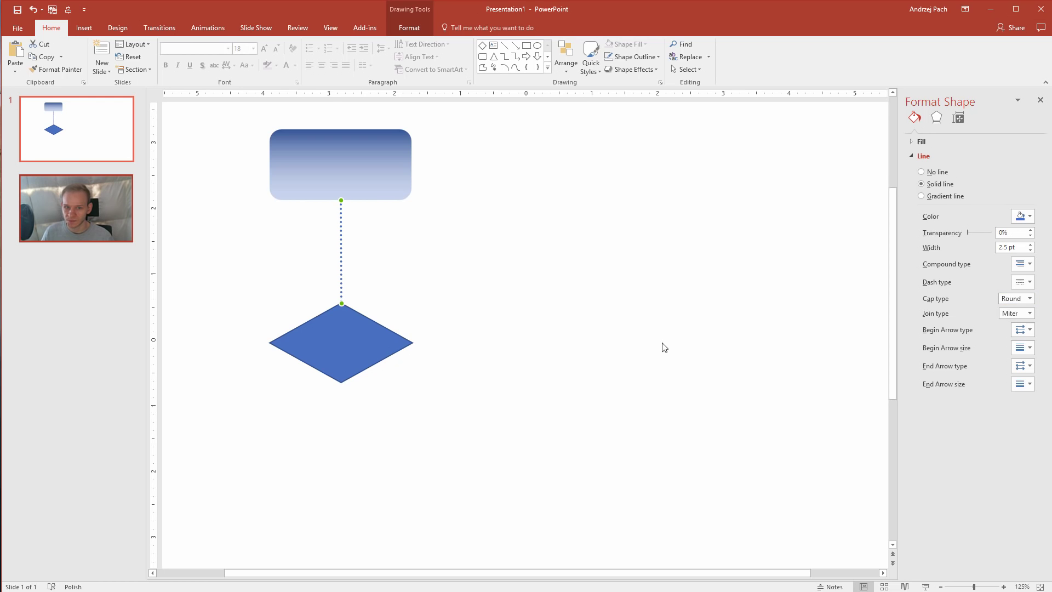
click(387, 284)
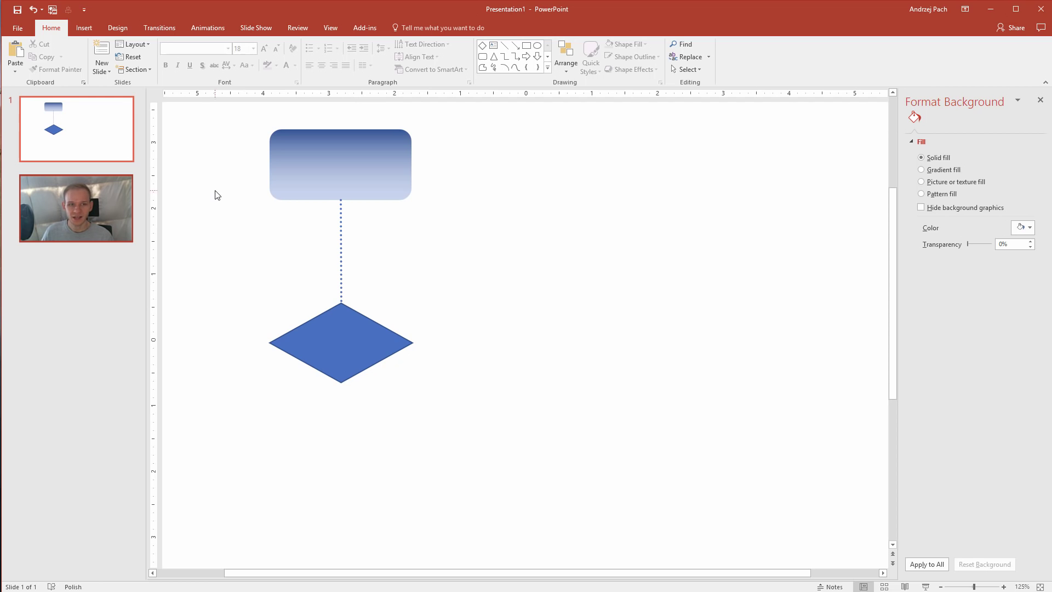
Step: Draw a text box between the rectangle and the diamond for a label
click(84, 27)
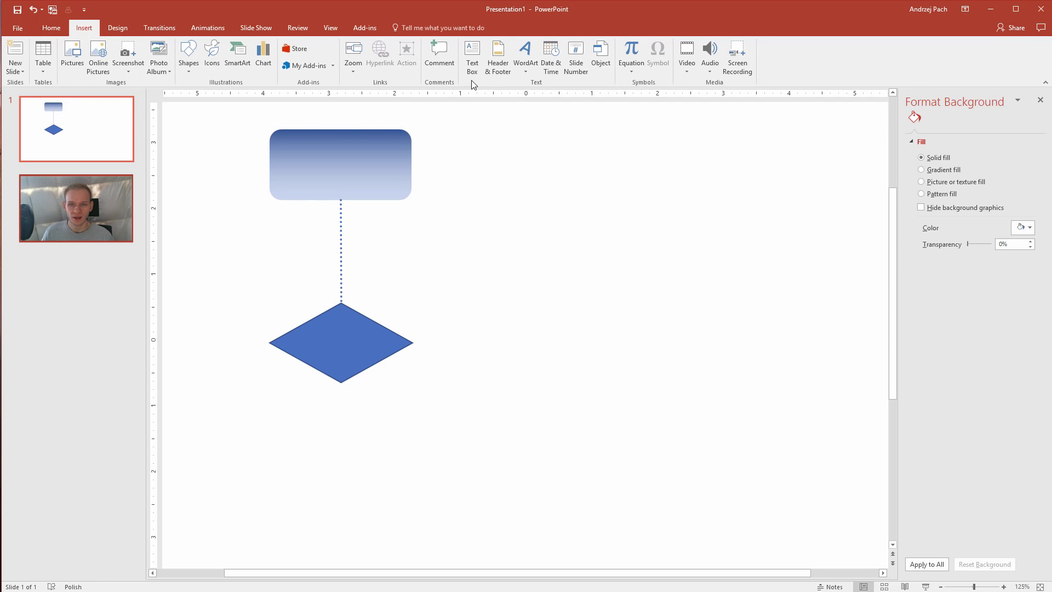
click(472, 66)
drag(341, 234, 461, 279)
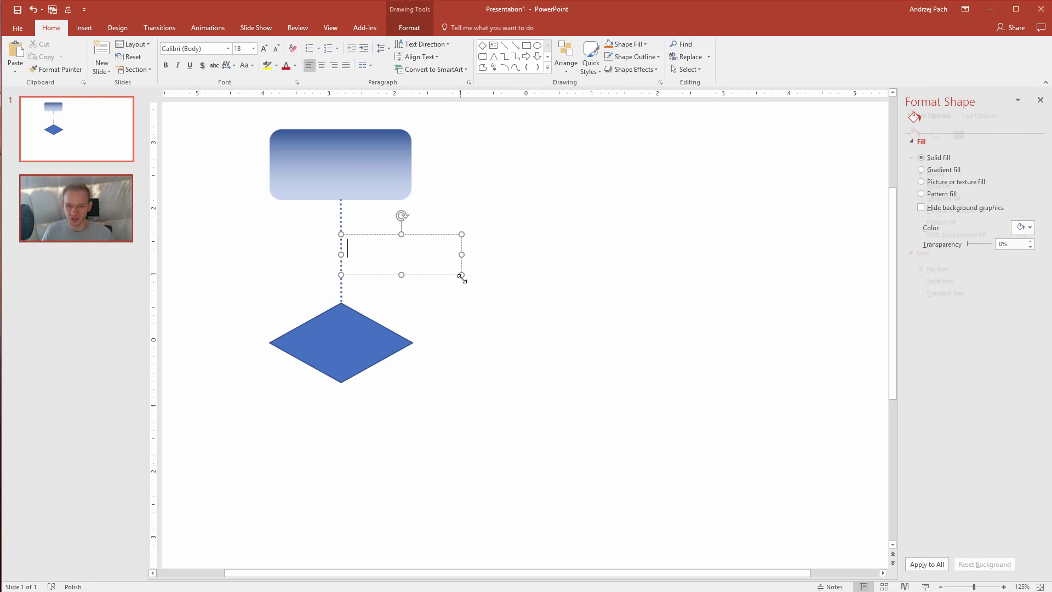
text(xdfscmvxdcn mndxks)
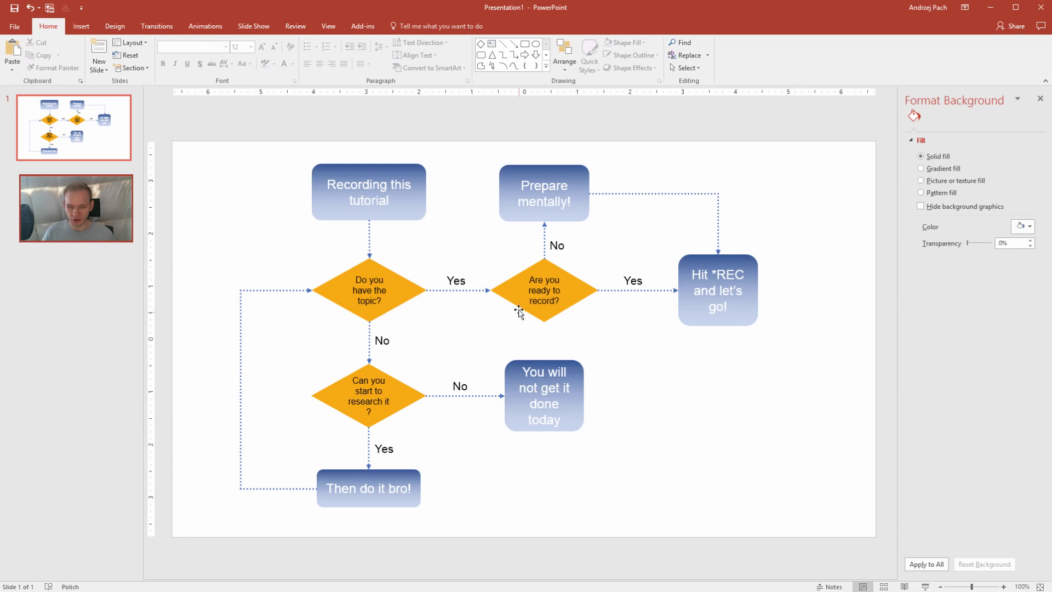
Step: Drag the looping connector's end up onto the left side of the first diamond
click(274, 292)
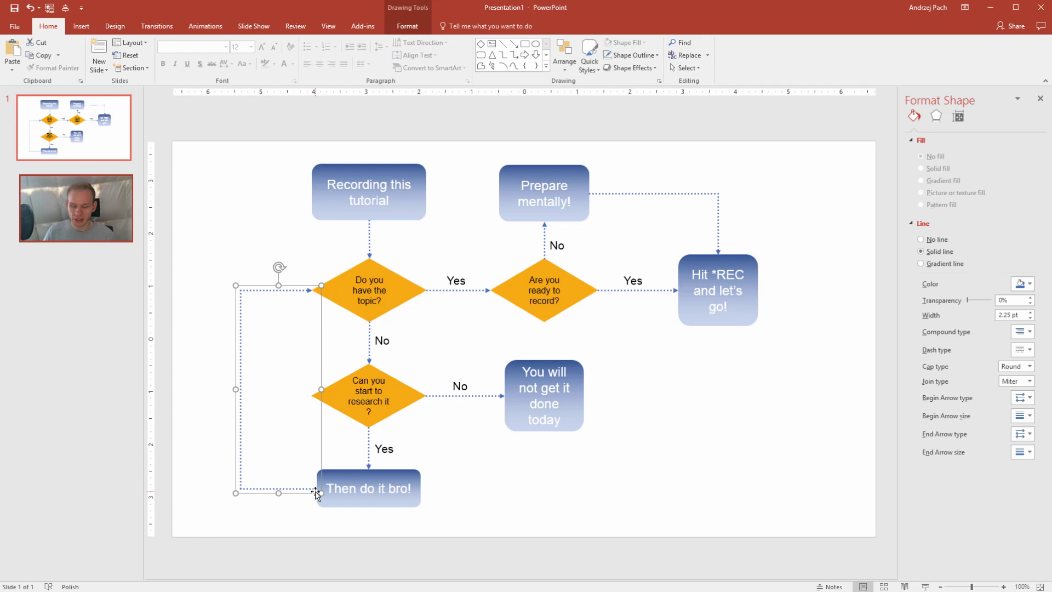
right_click(238, 377)
mouse_move(268, 433)
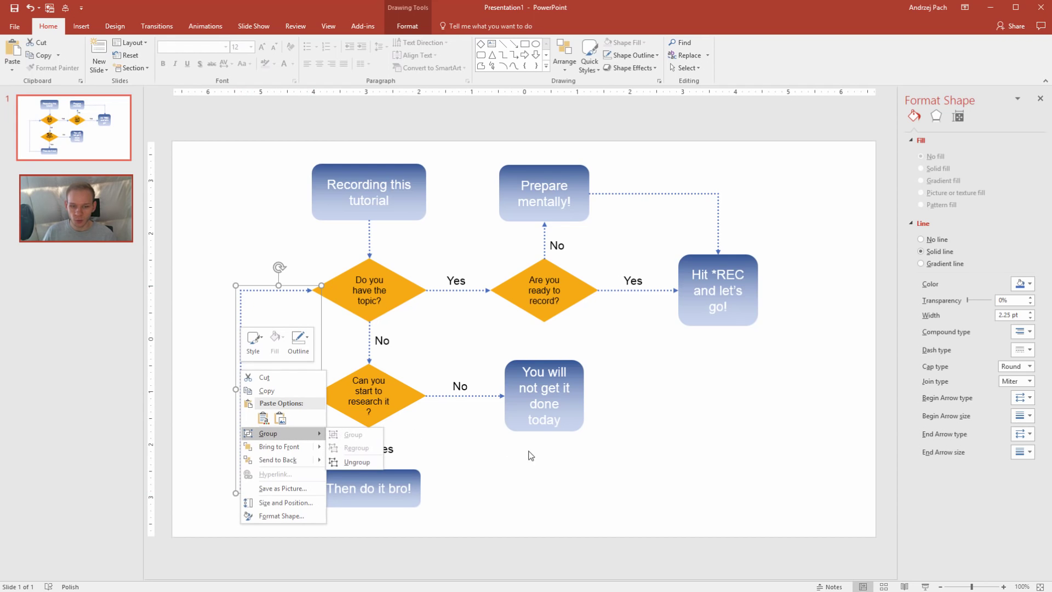
click(529, 455)
mouse_move(303, 290)
mouse_down()
mouse_move(228, 215)
mouse_move(258, 221)
mouse_up()
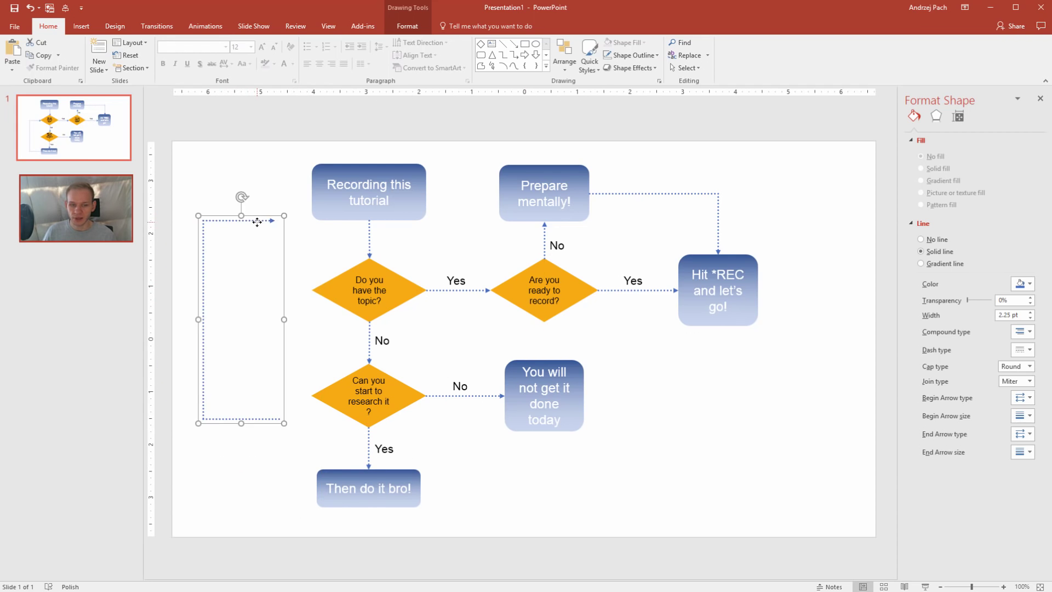
click(533, 451)
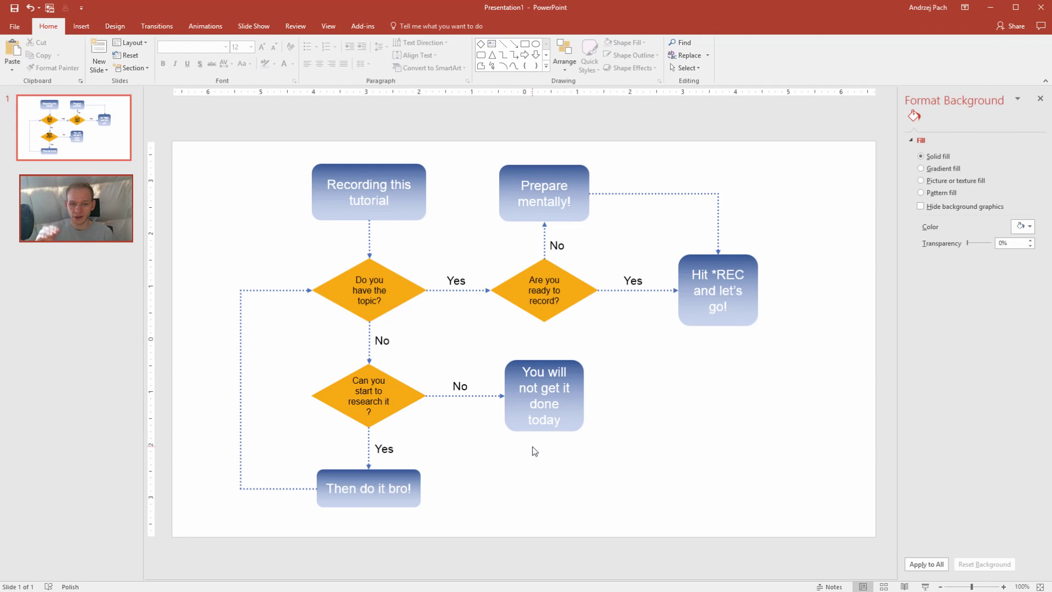
Step: Close the Format Background pane and show the empty Animation Pane
click(204, 25)
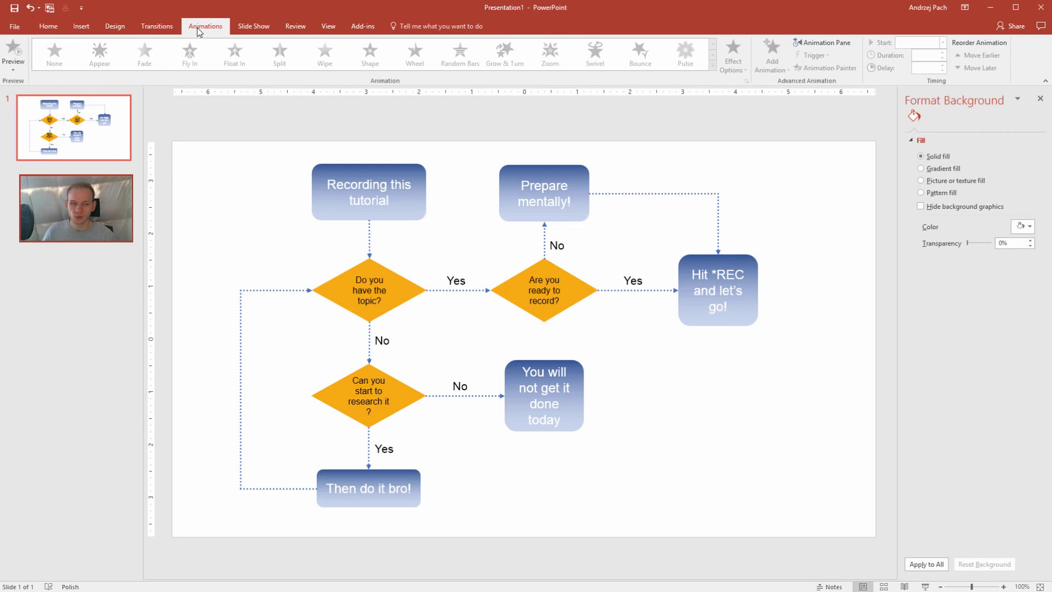
click(1040, 98)
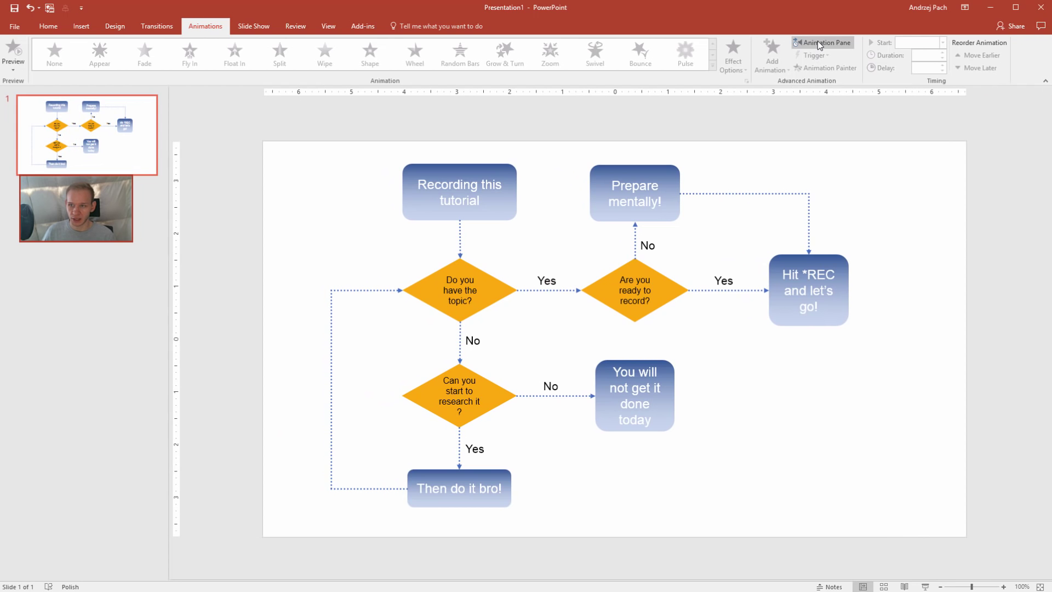
click(820, 43)
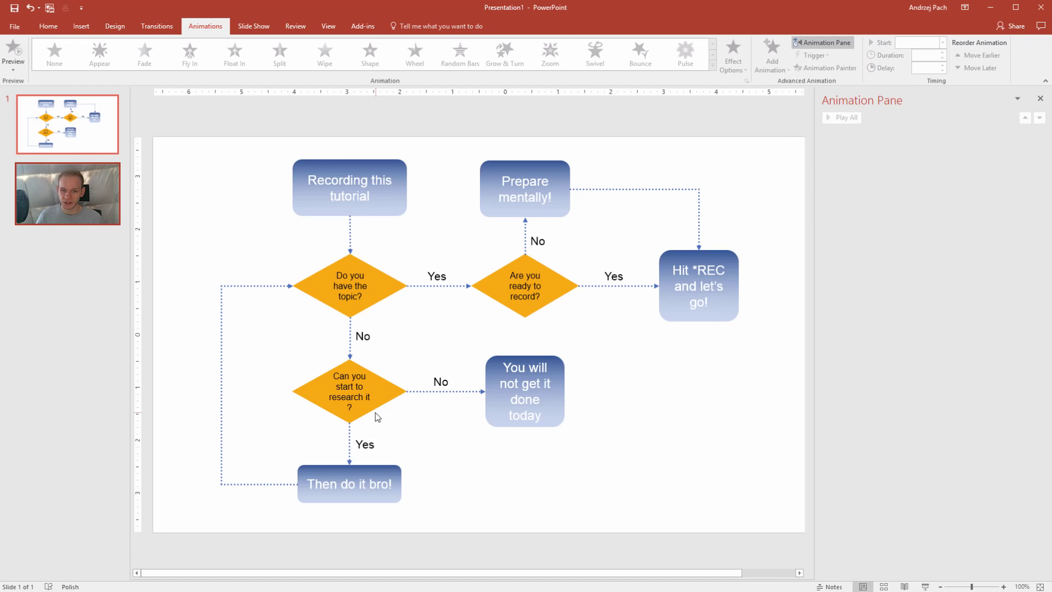
Step: Fade in the 'Recording this tutorial' box with its connector, then the 'Do you have the topic?' diamond
click(386, 215)
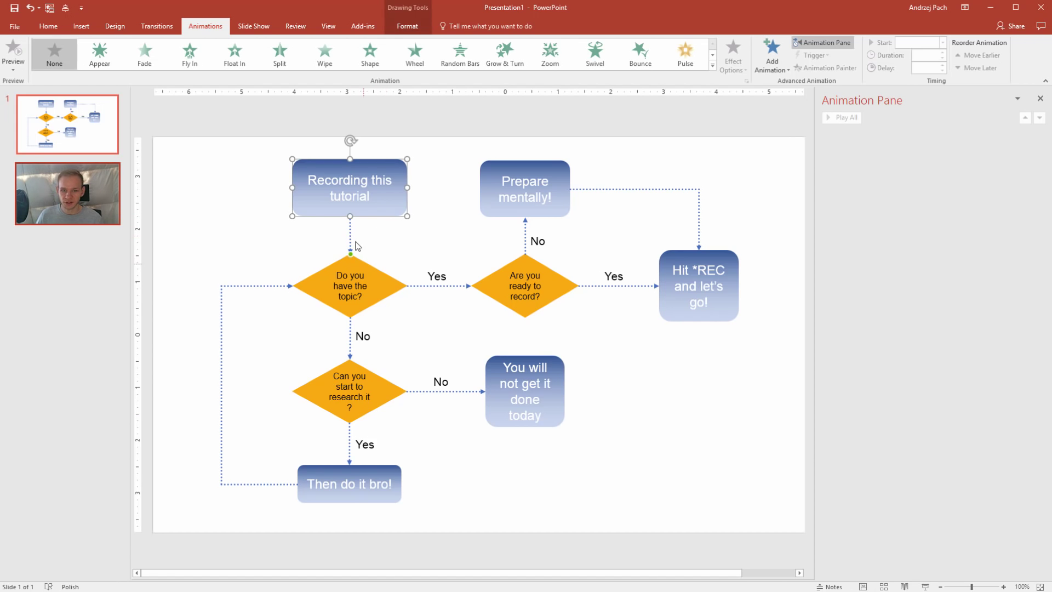
drag(351, 236, 334, 235)
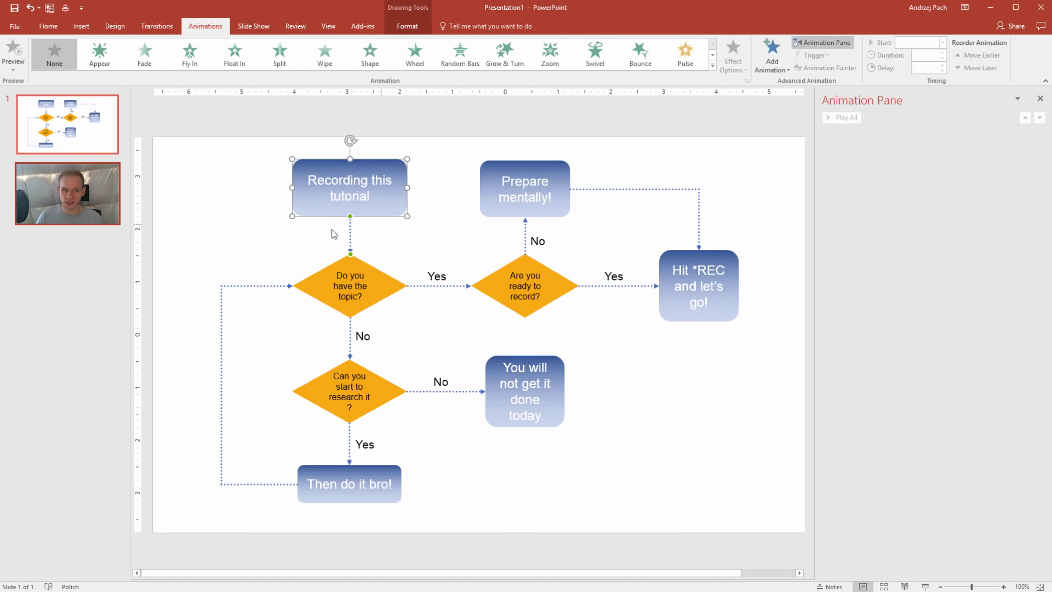
click(151, 66)
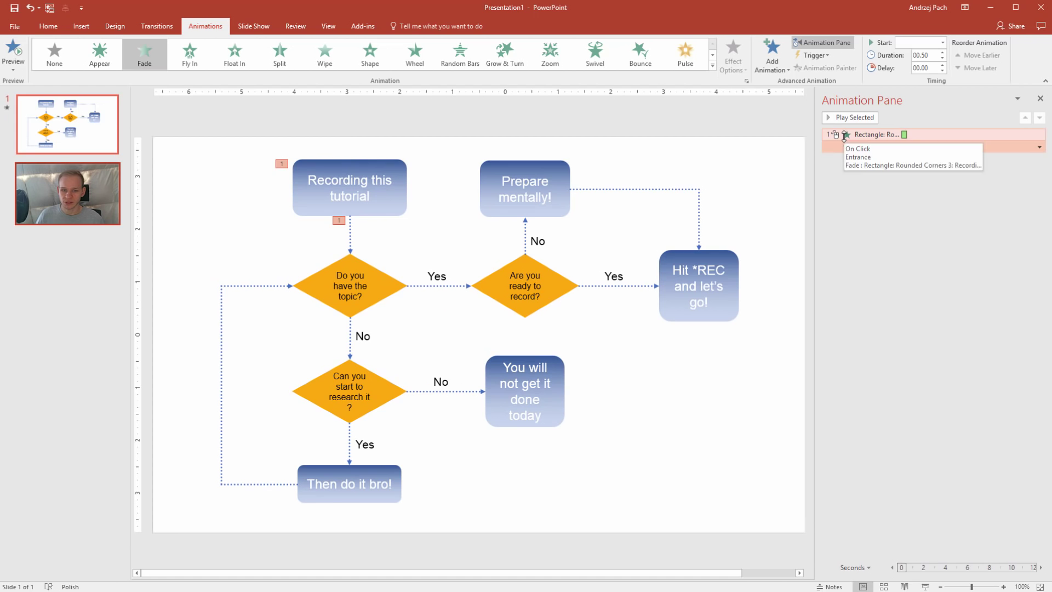
click(379, 293)
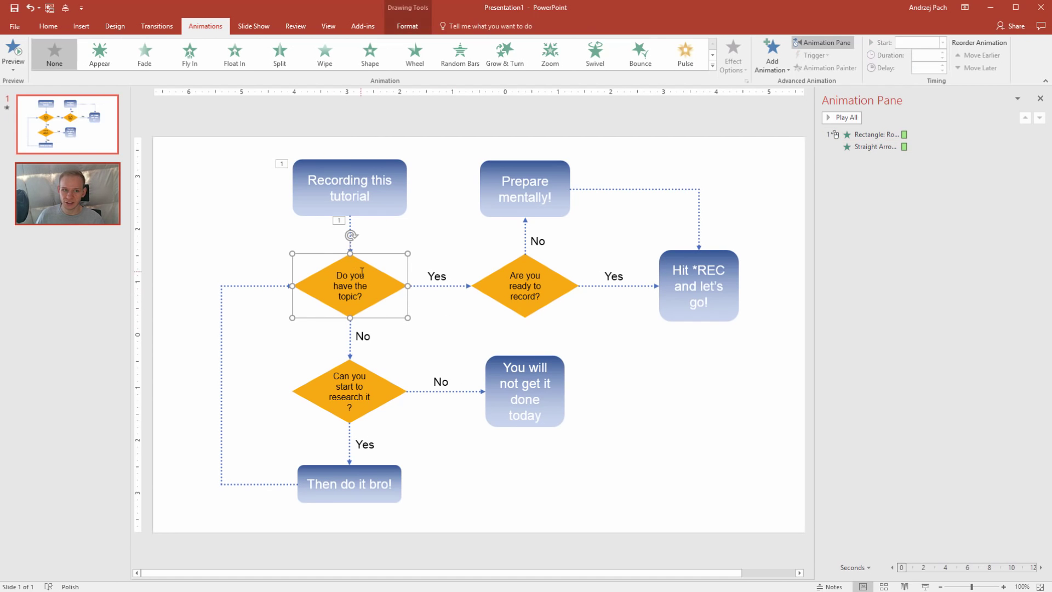
click(145, 53)
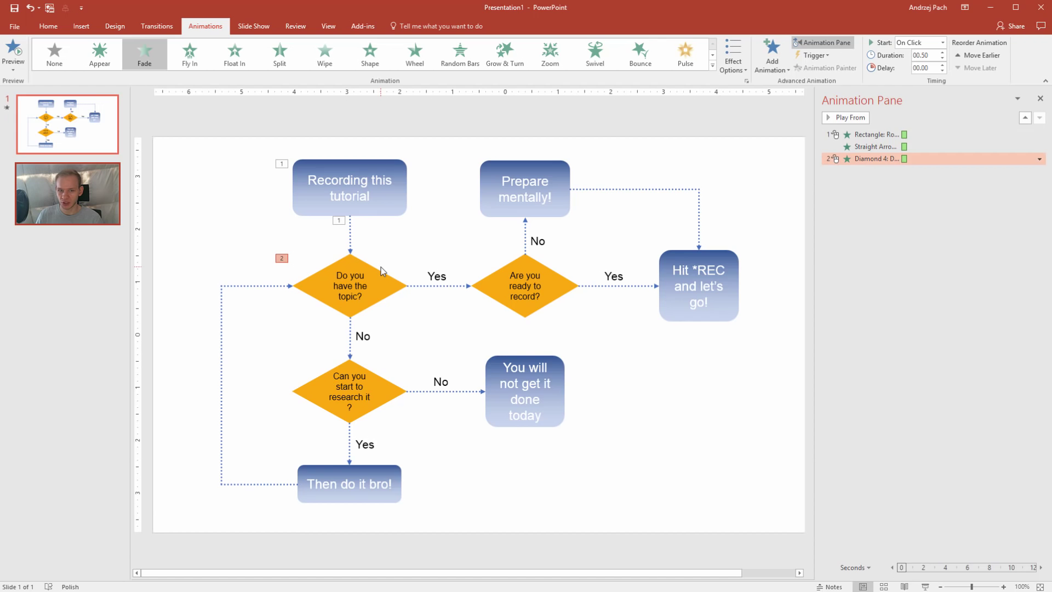
Step: Fade in the No arrow and label together, then the 'Can you start to research it?' diamond
click(350, 345)
click(370, 336)
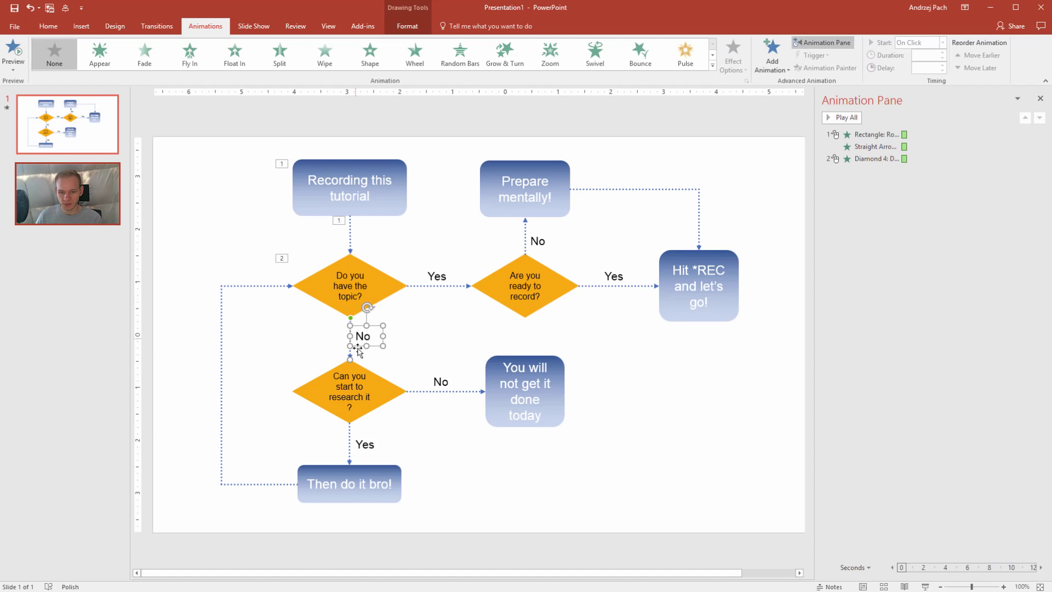
click(148, 57)
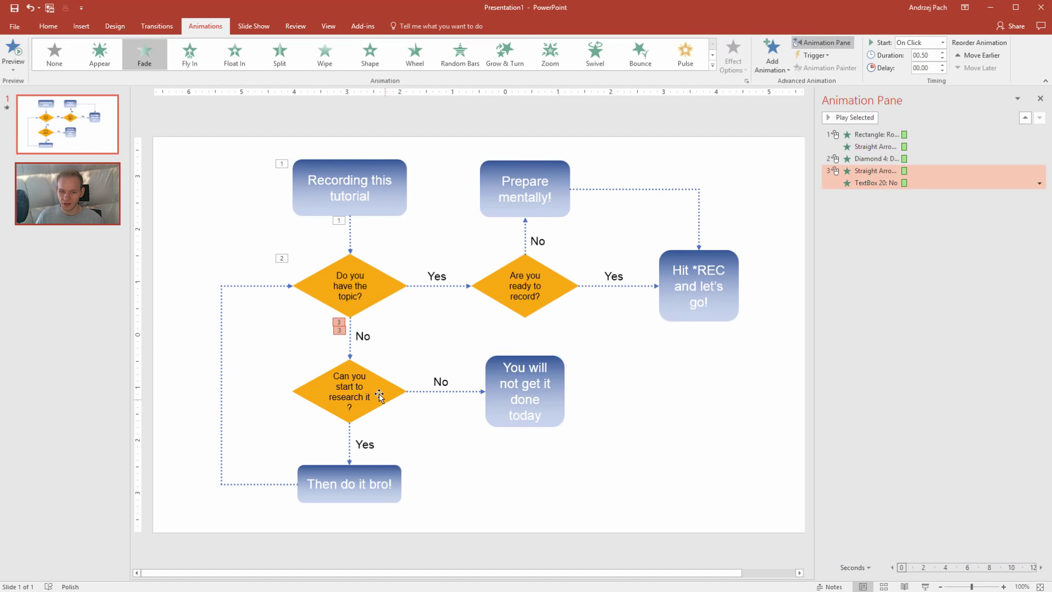
click(378, 393)
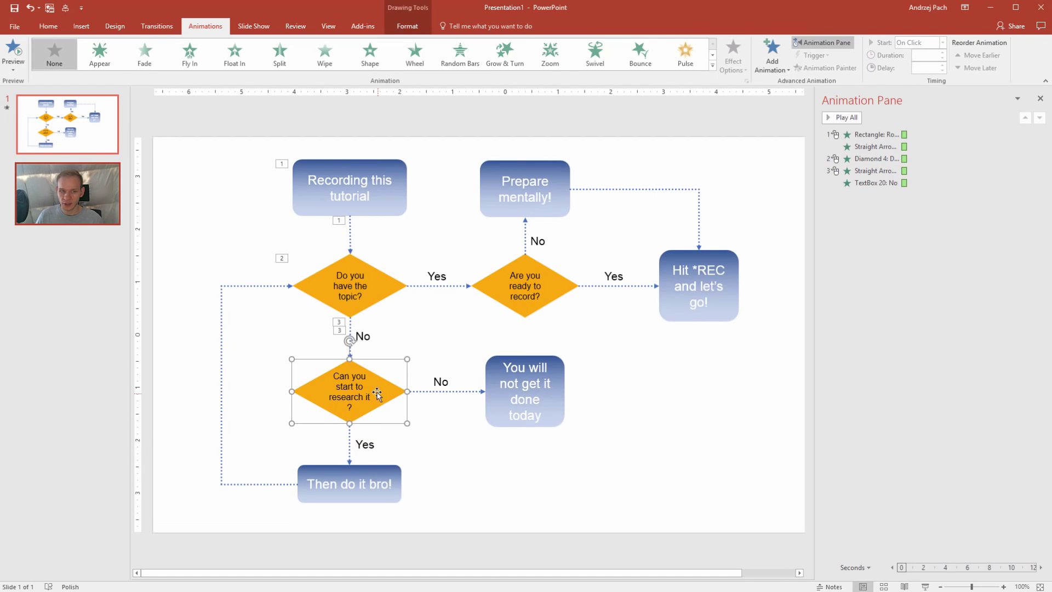
click(149, 60)
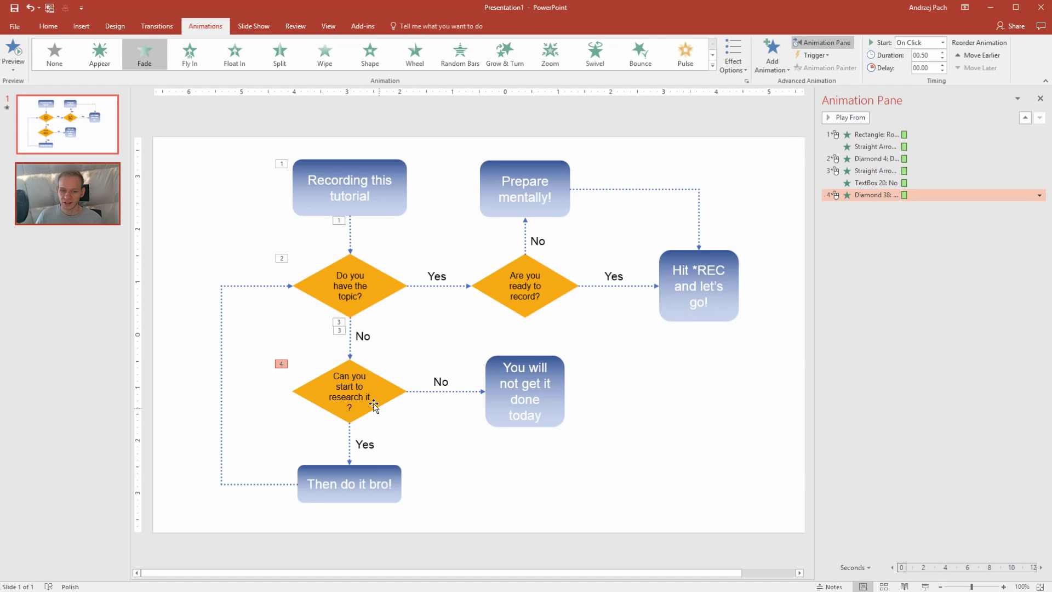
Step: Fade in the No branch box, then the Yes arrow, 'Then do it bro!' box and loop connector as one step
click(415, 425)
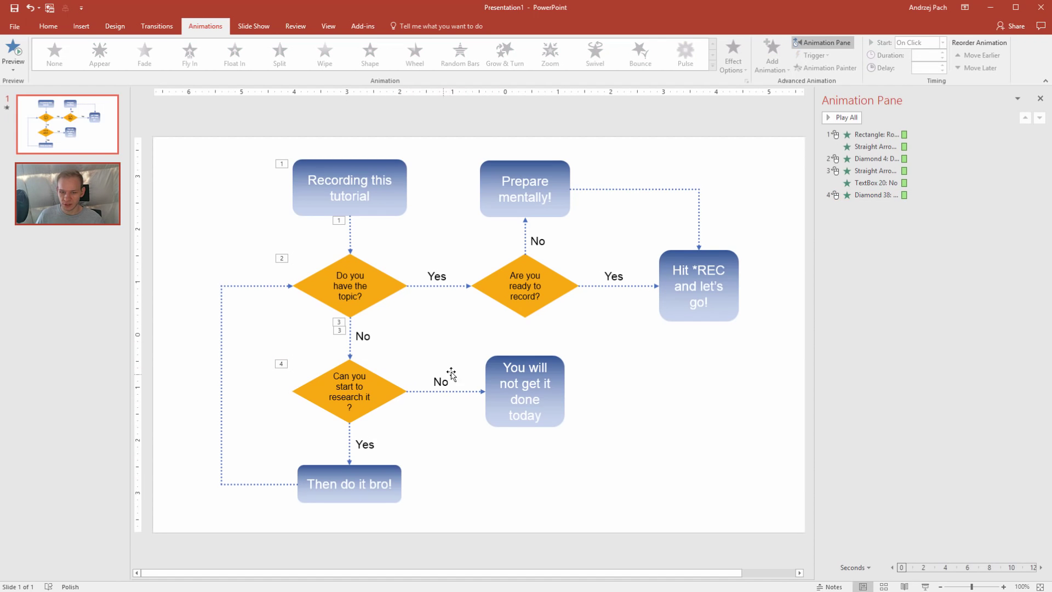
drag(579, 339, 385, 461)
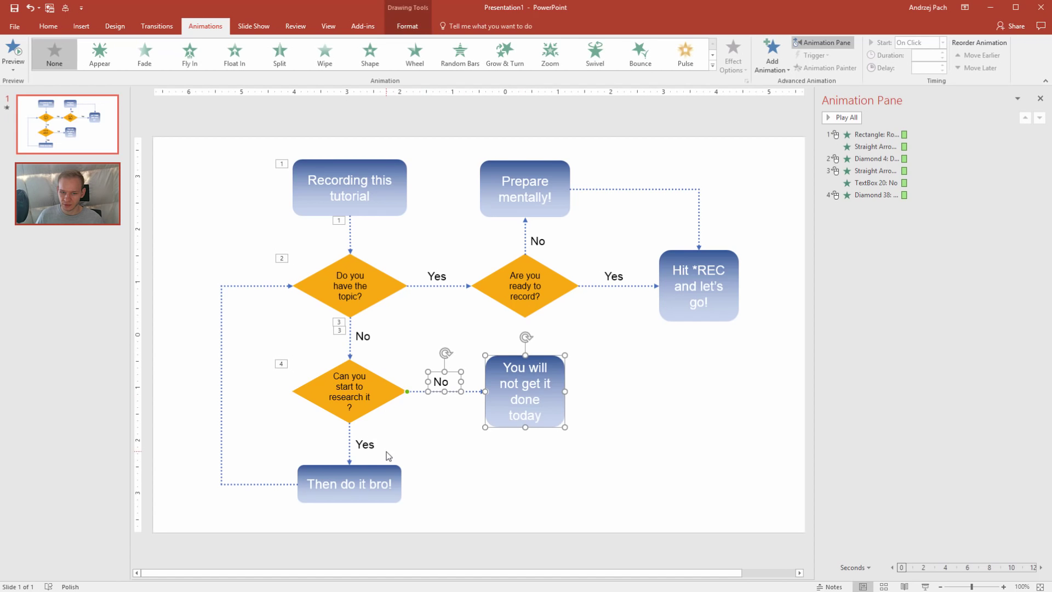
click(144, 56)
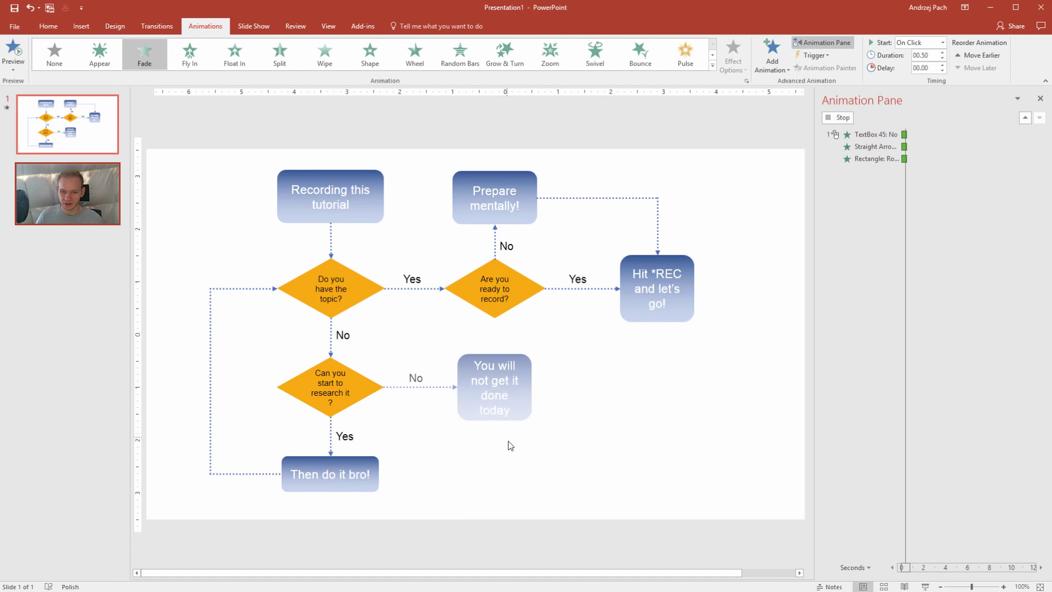
click(461, 458)
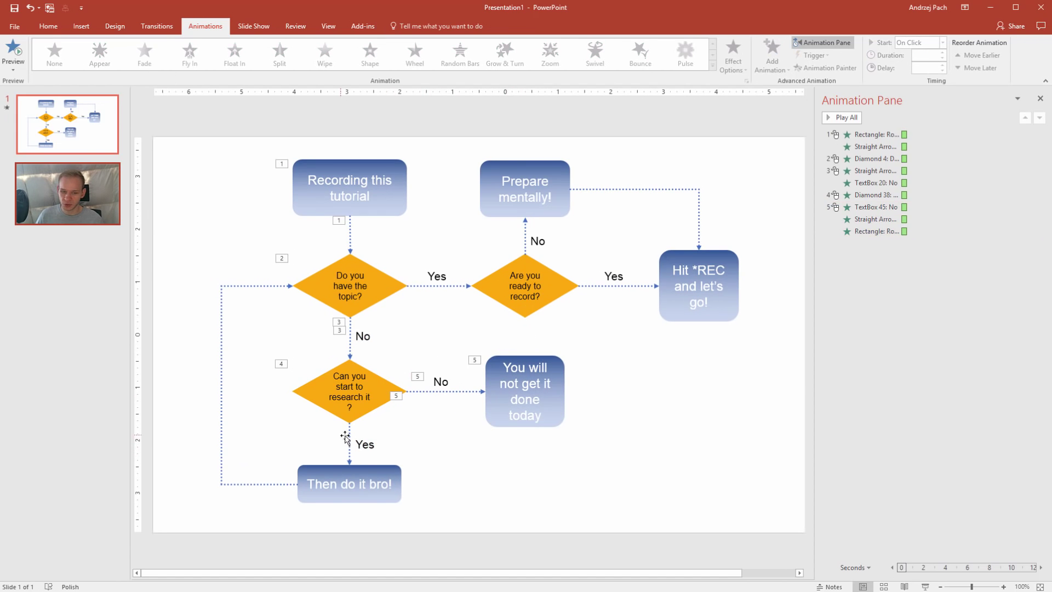
click(350, 440)
shift+click(297, 476)
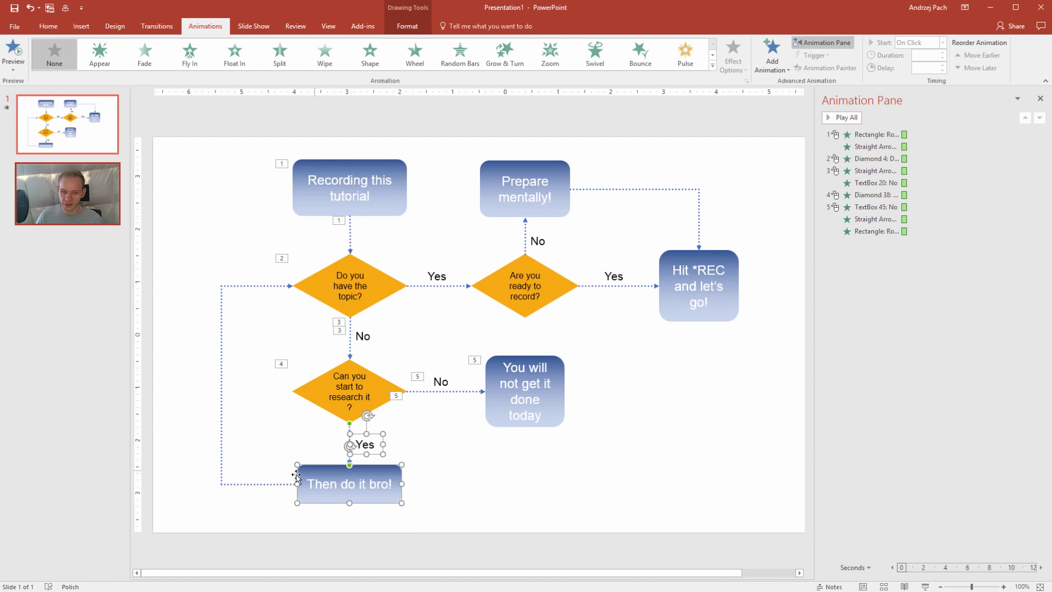
shift+click(246, 484)
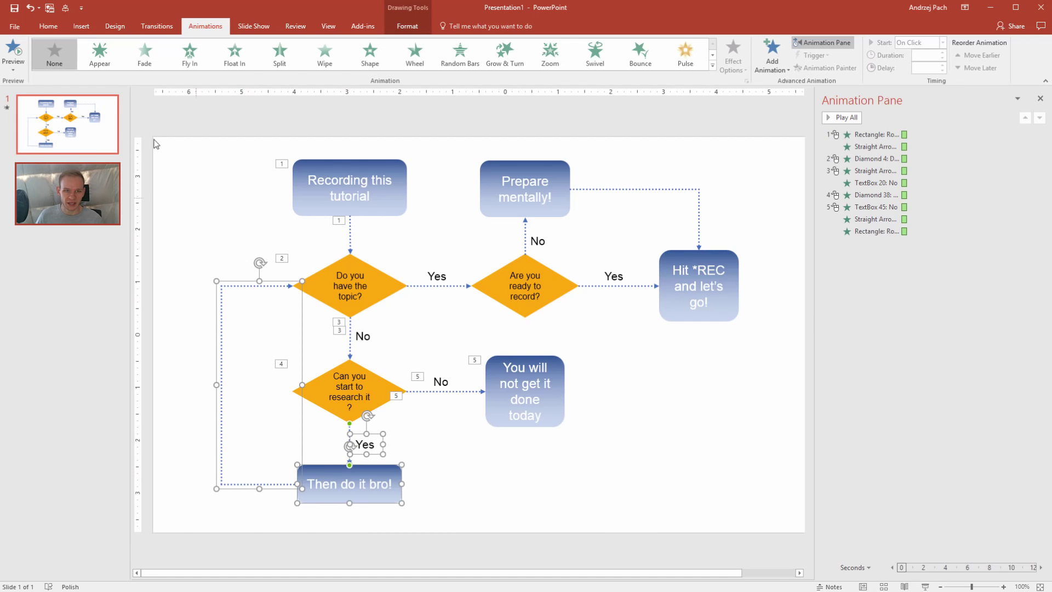
click(145, 56)
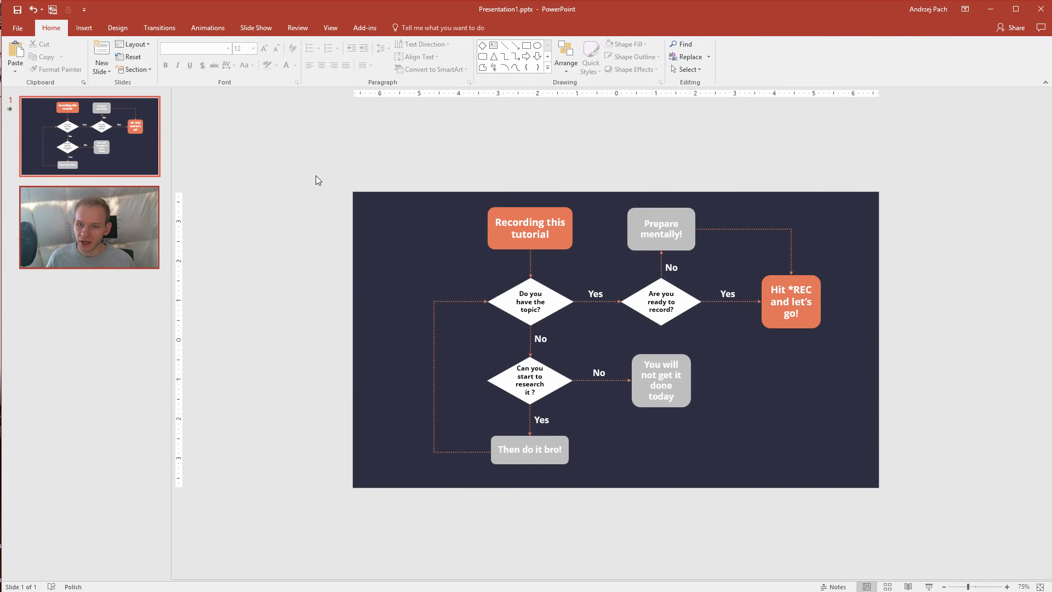
drag(316, 175, 889, 528)
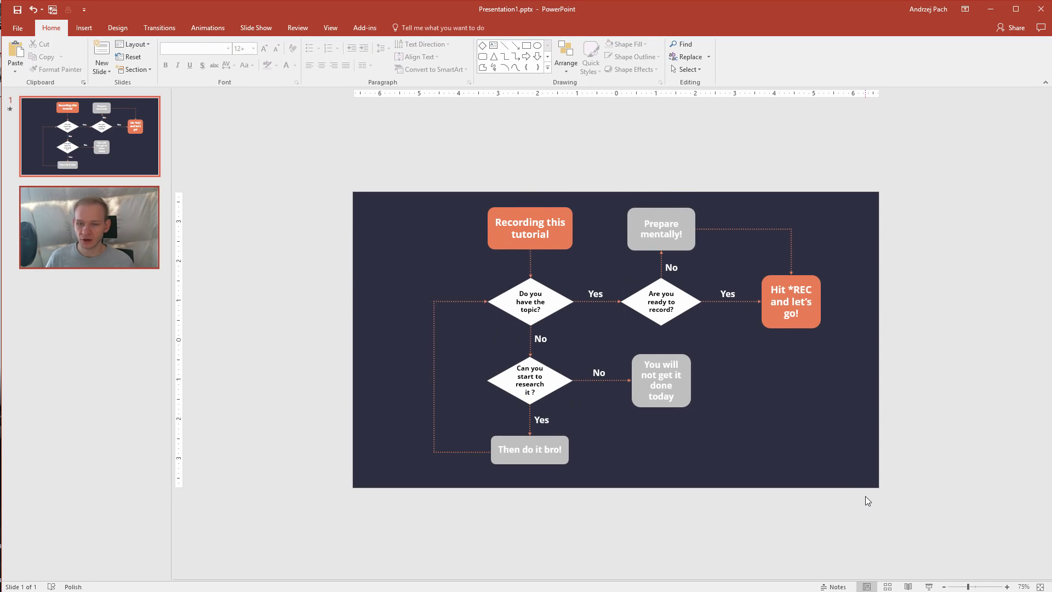
click(534, 313)
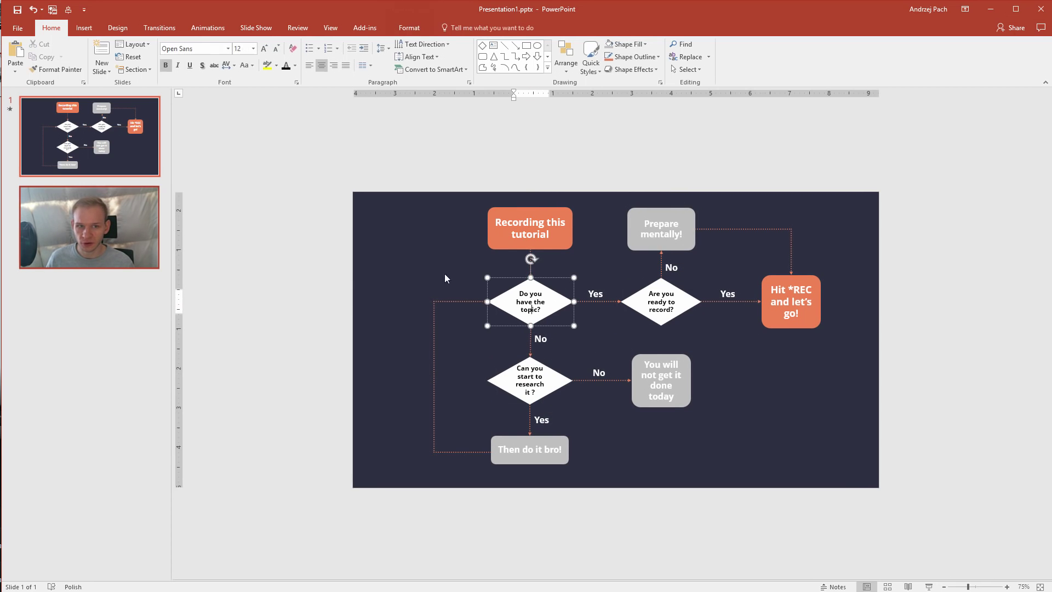
click(383, 181)
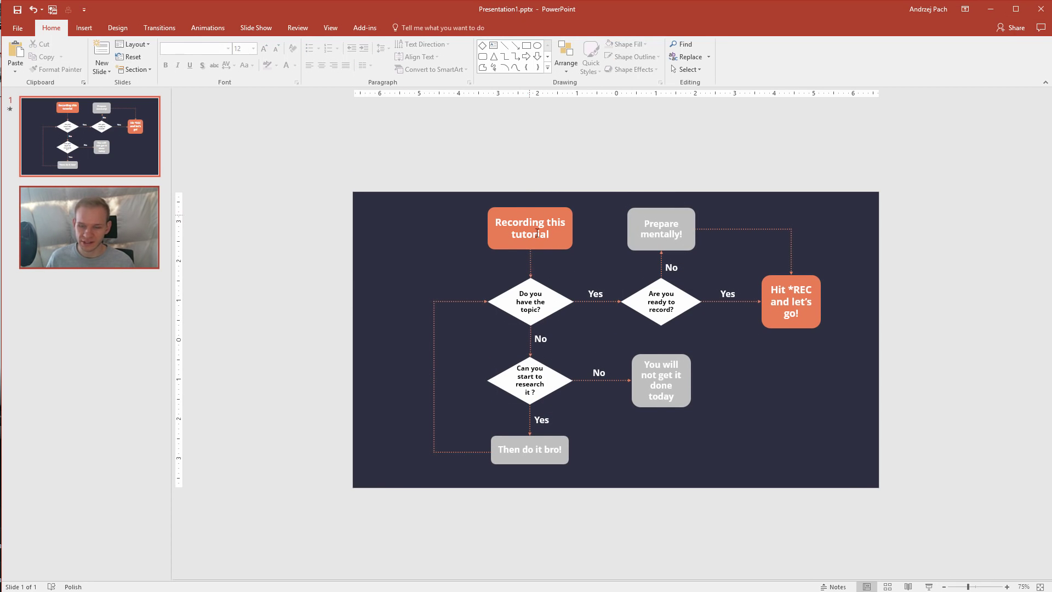